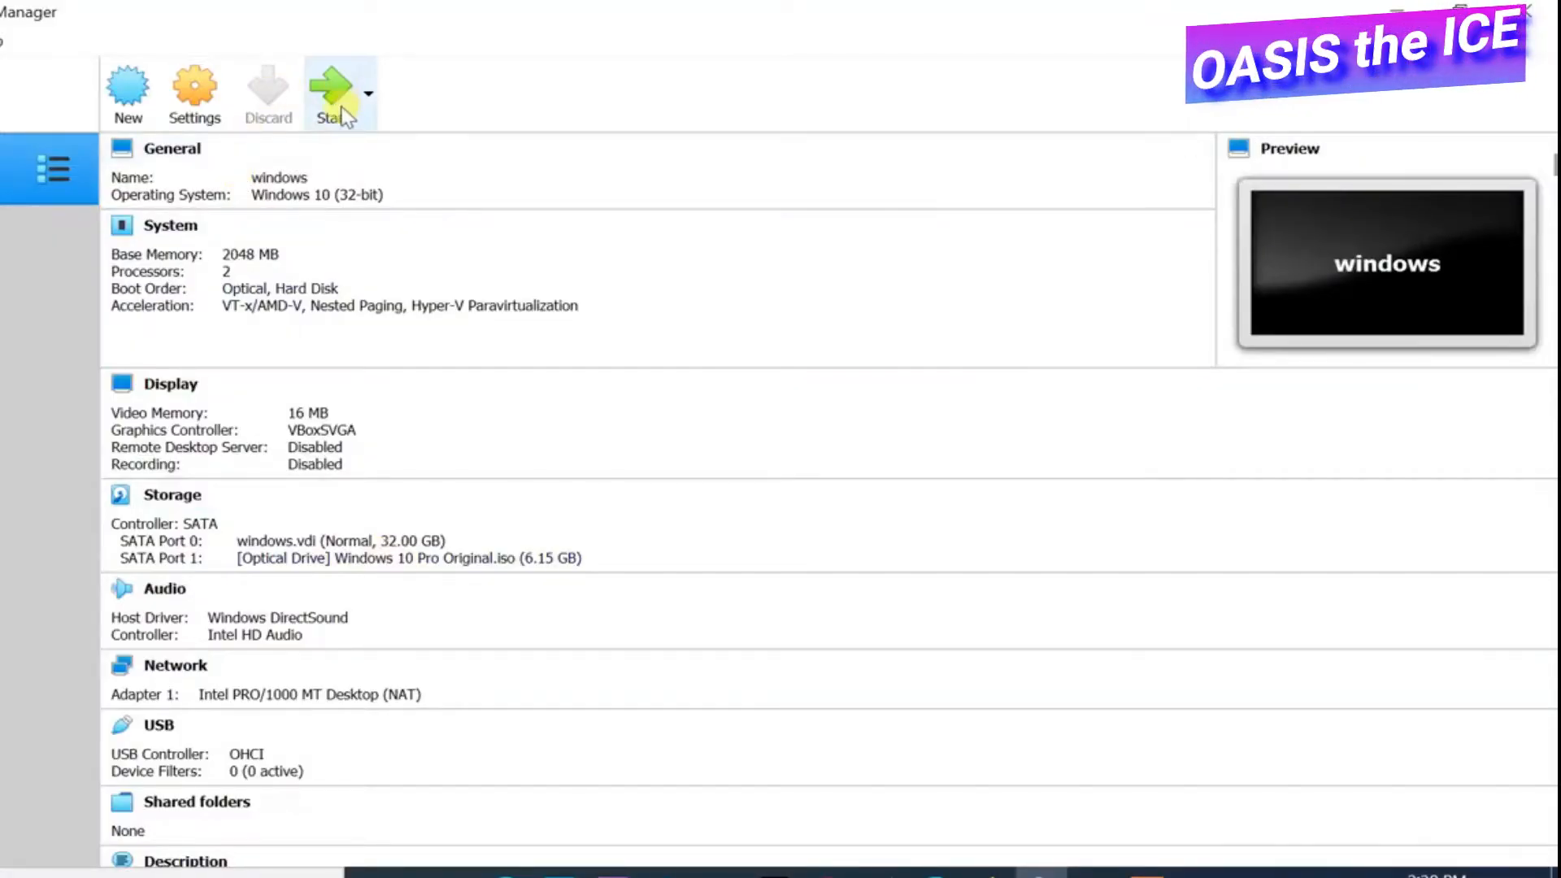
Try to start the windows virtual machine, expand the details of the session error, and dismiss the message.
click(332, 96)
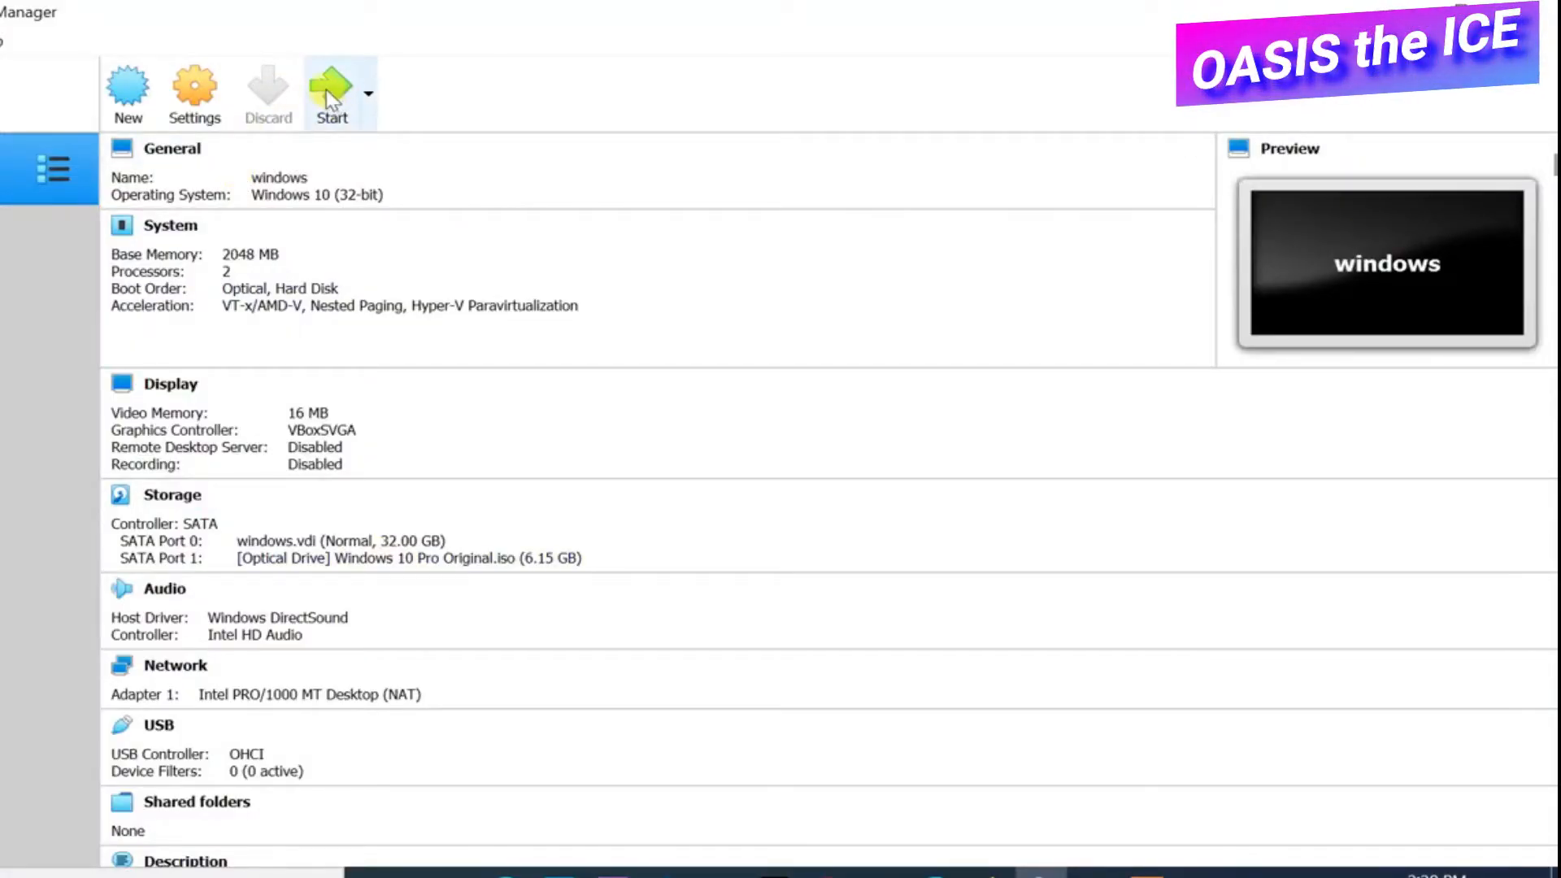
click(335, 89)
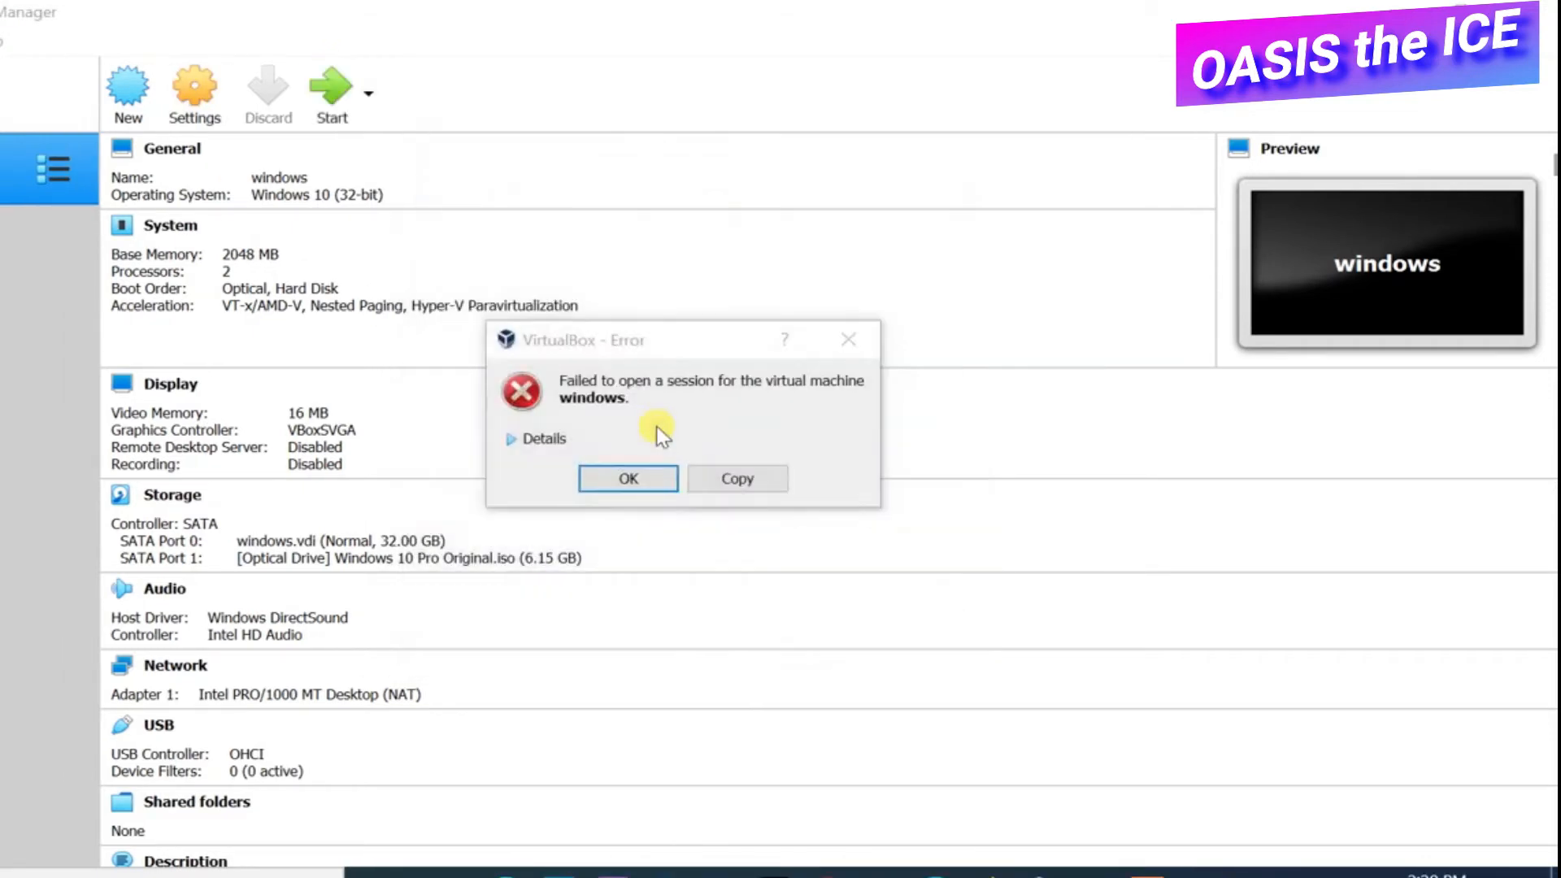
click(545, 477)
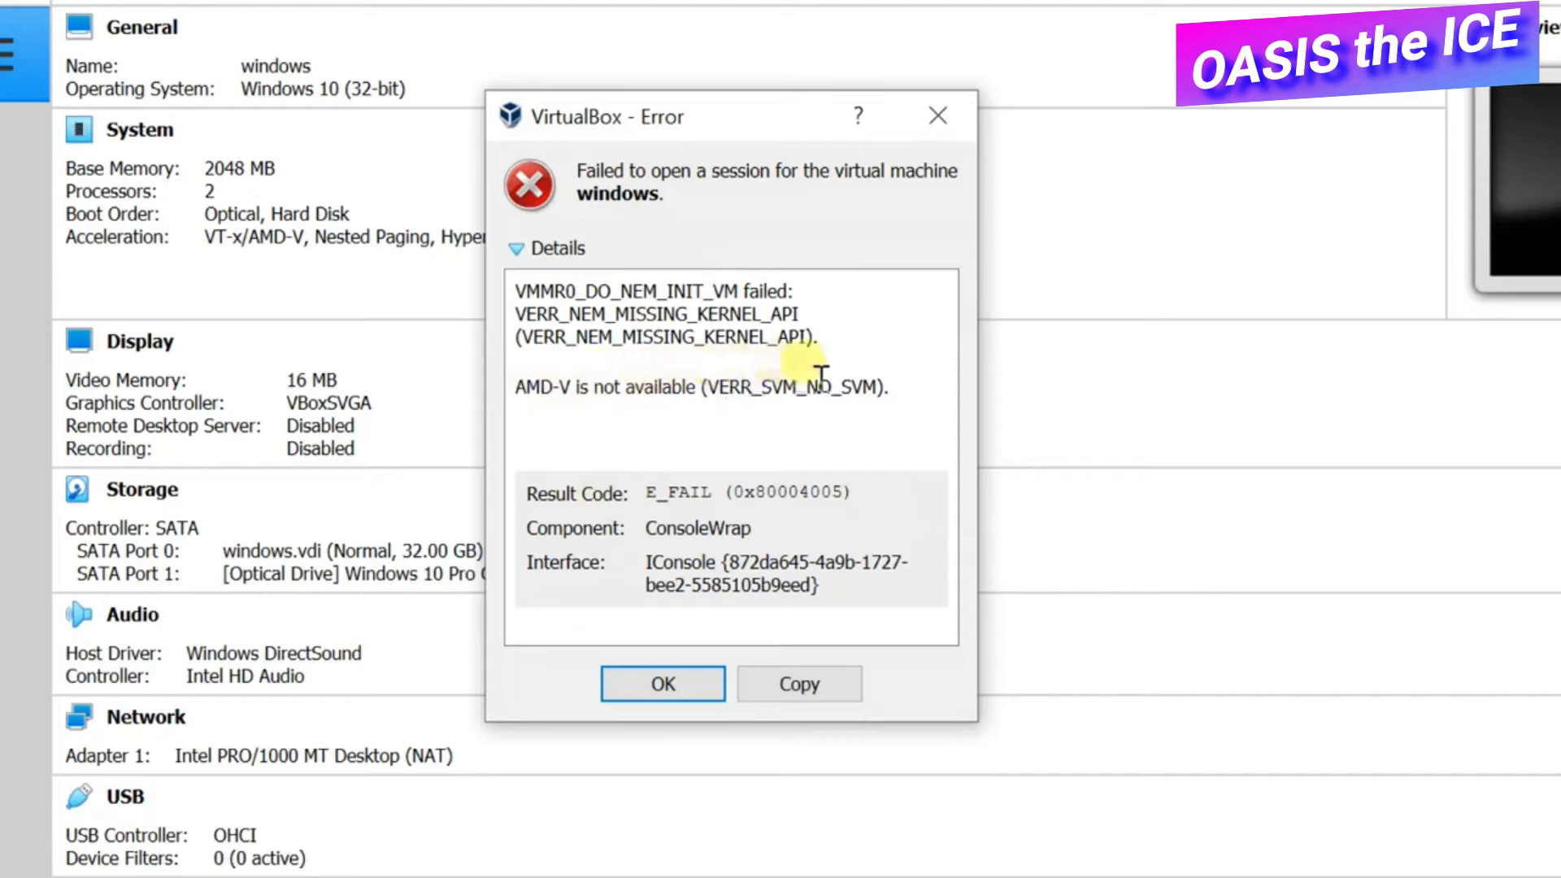
click(664, 685)
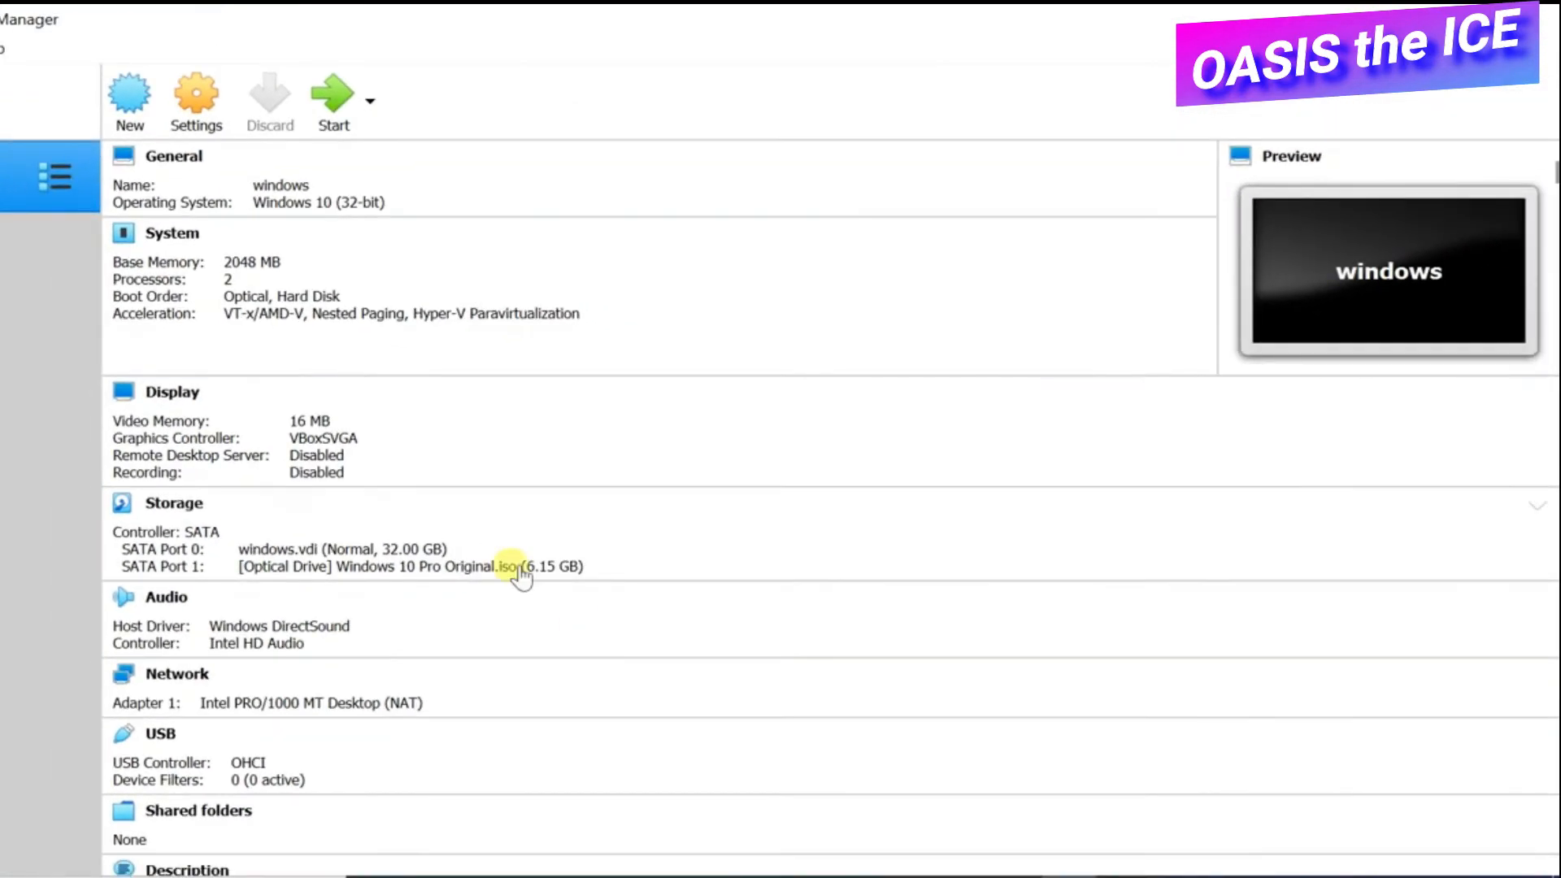
Check the windows virtual machine's attached storage devices and its motherboard boot order in the machine settings.
click(192, 101)
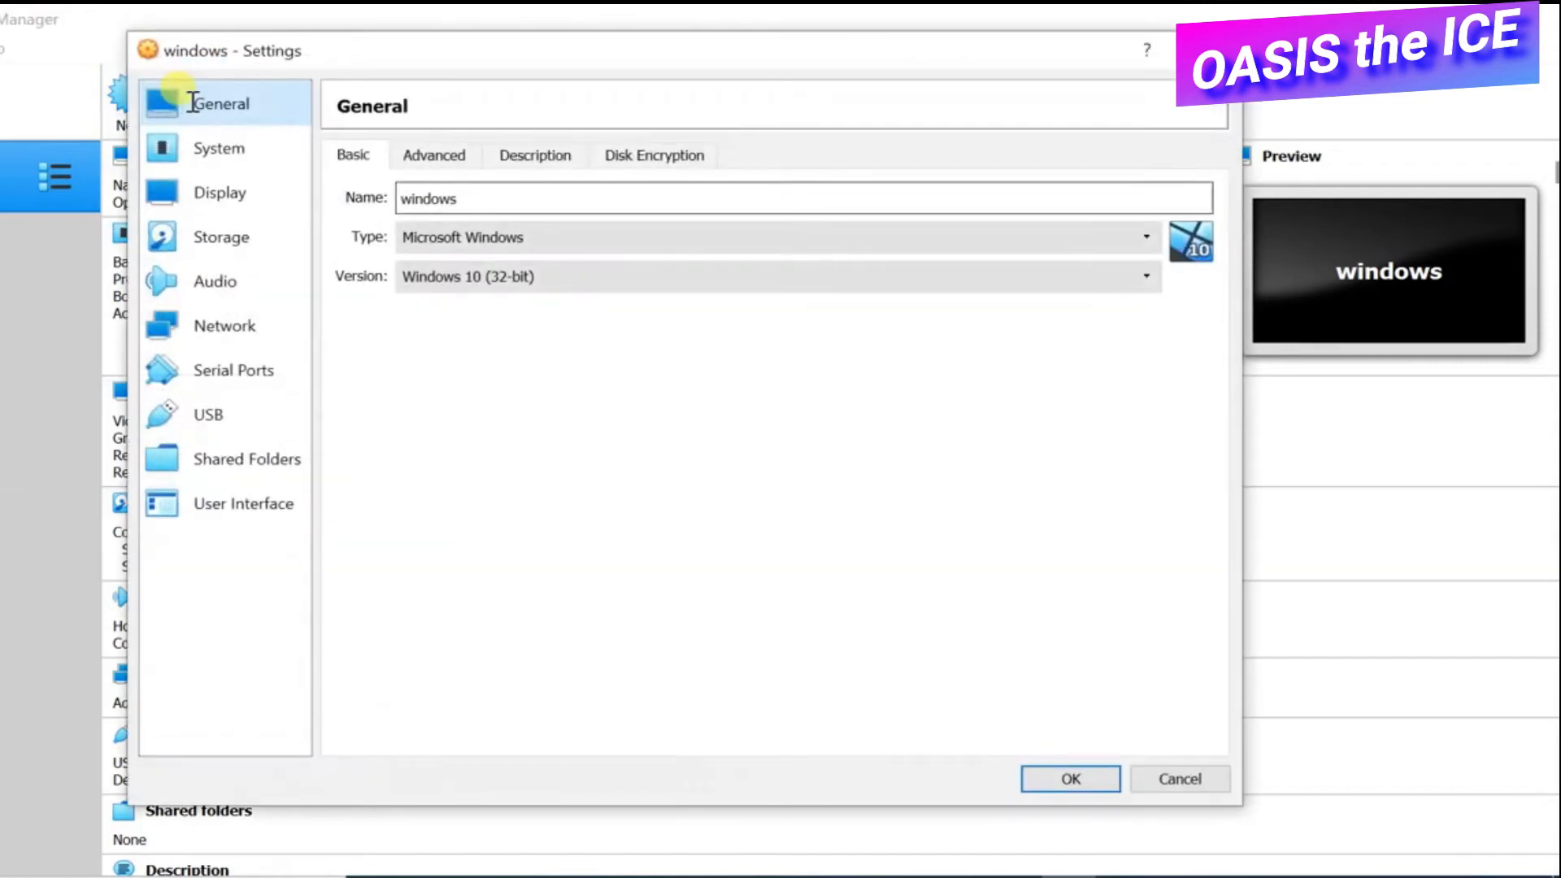
click(187, 248)
click(437, 217)
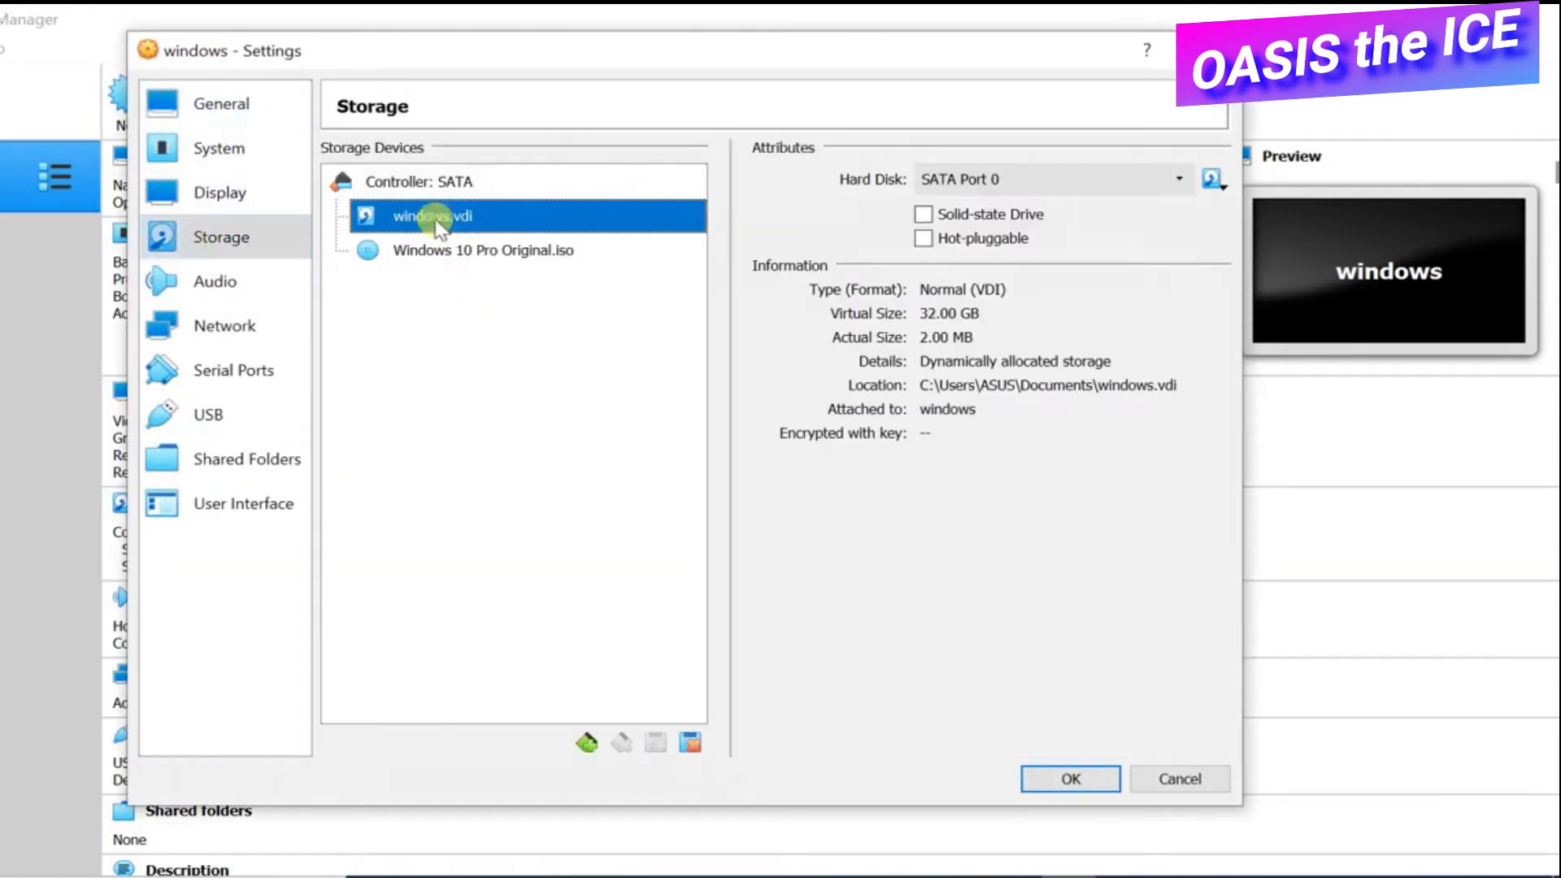
click(471, 256)
click(213, 150)
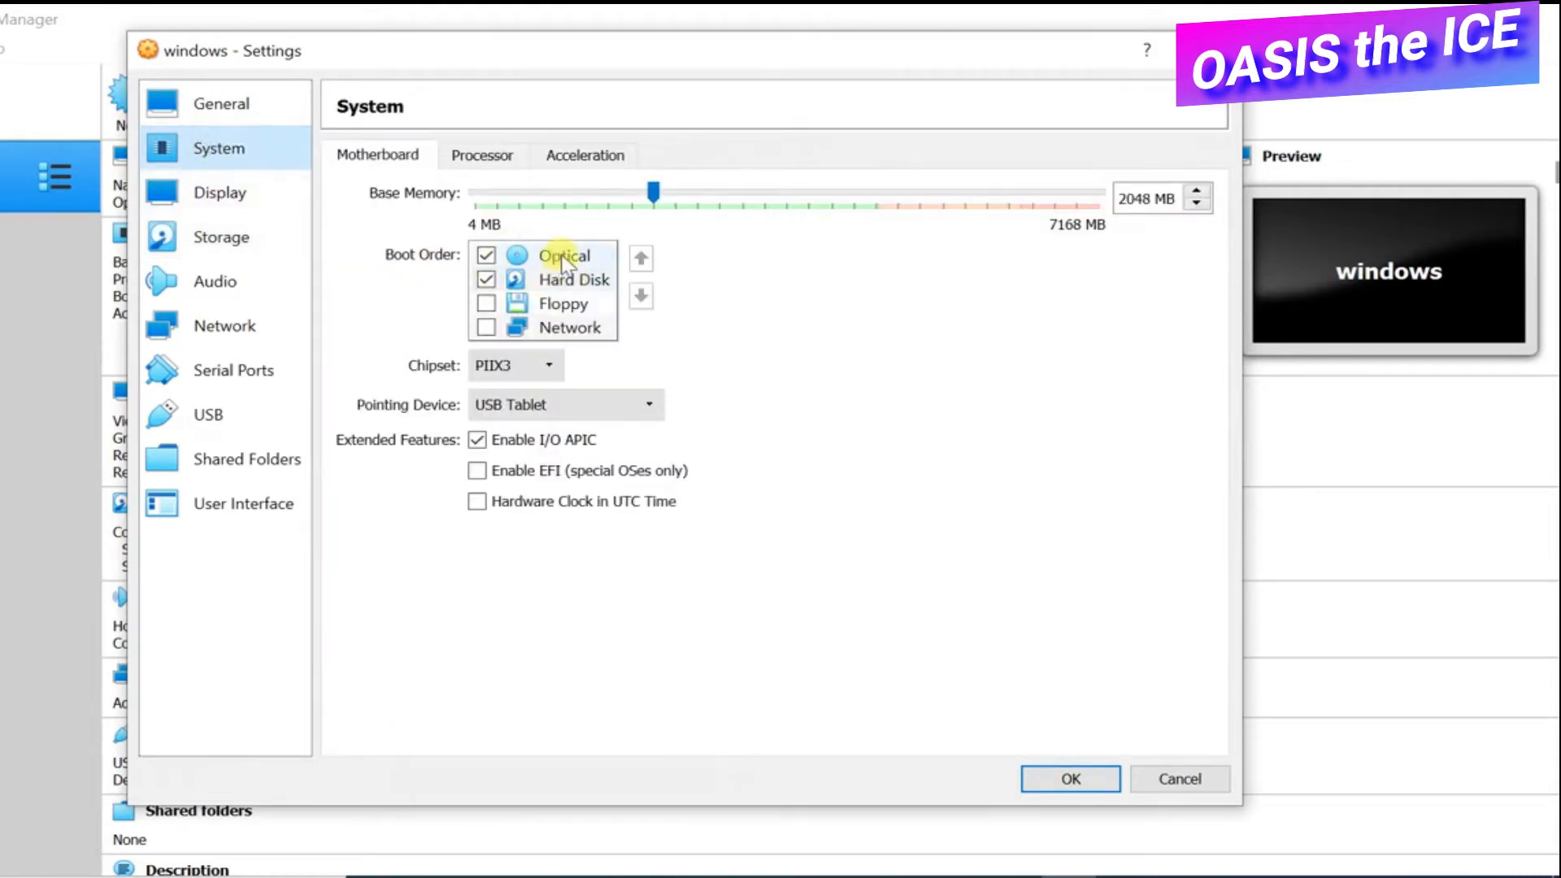
click(1082, 780)
Try starting the windows virtual machine again and expand the error details.
click(560, 362)
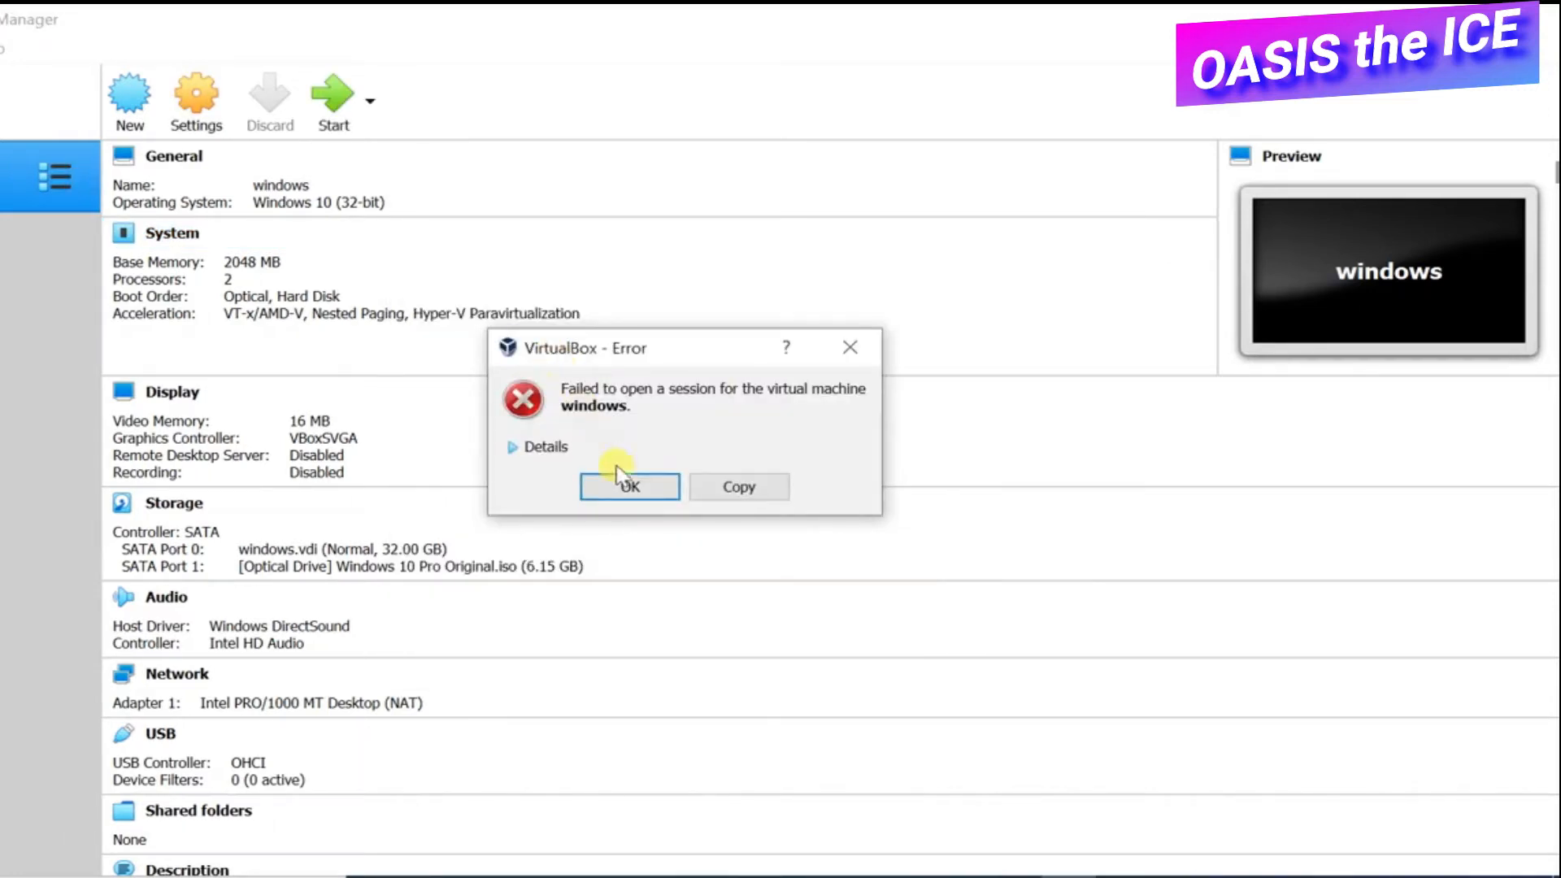
click(529, 446)
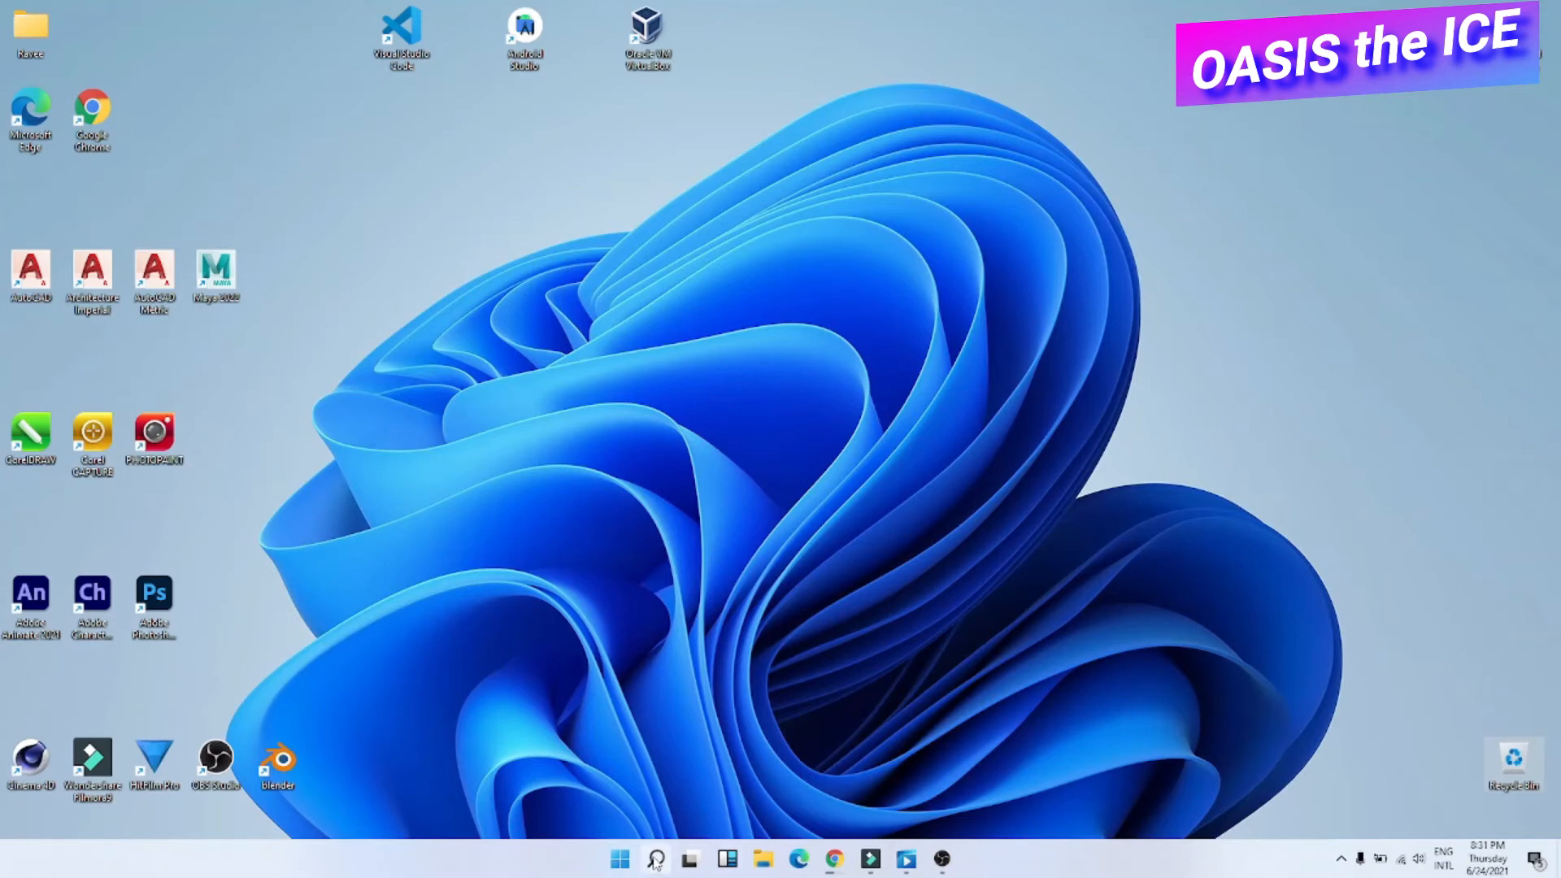
Search Windows for "windows features", look through the list of Windows features, and close it.
click(655, 859)
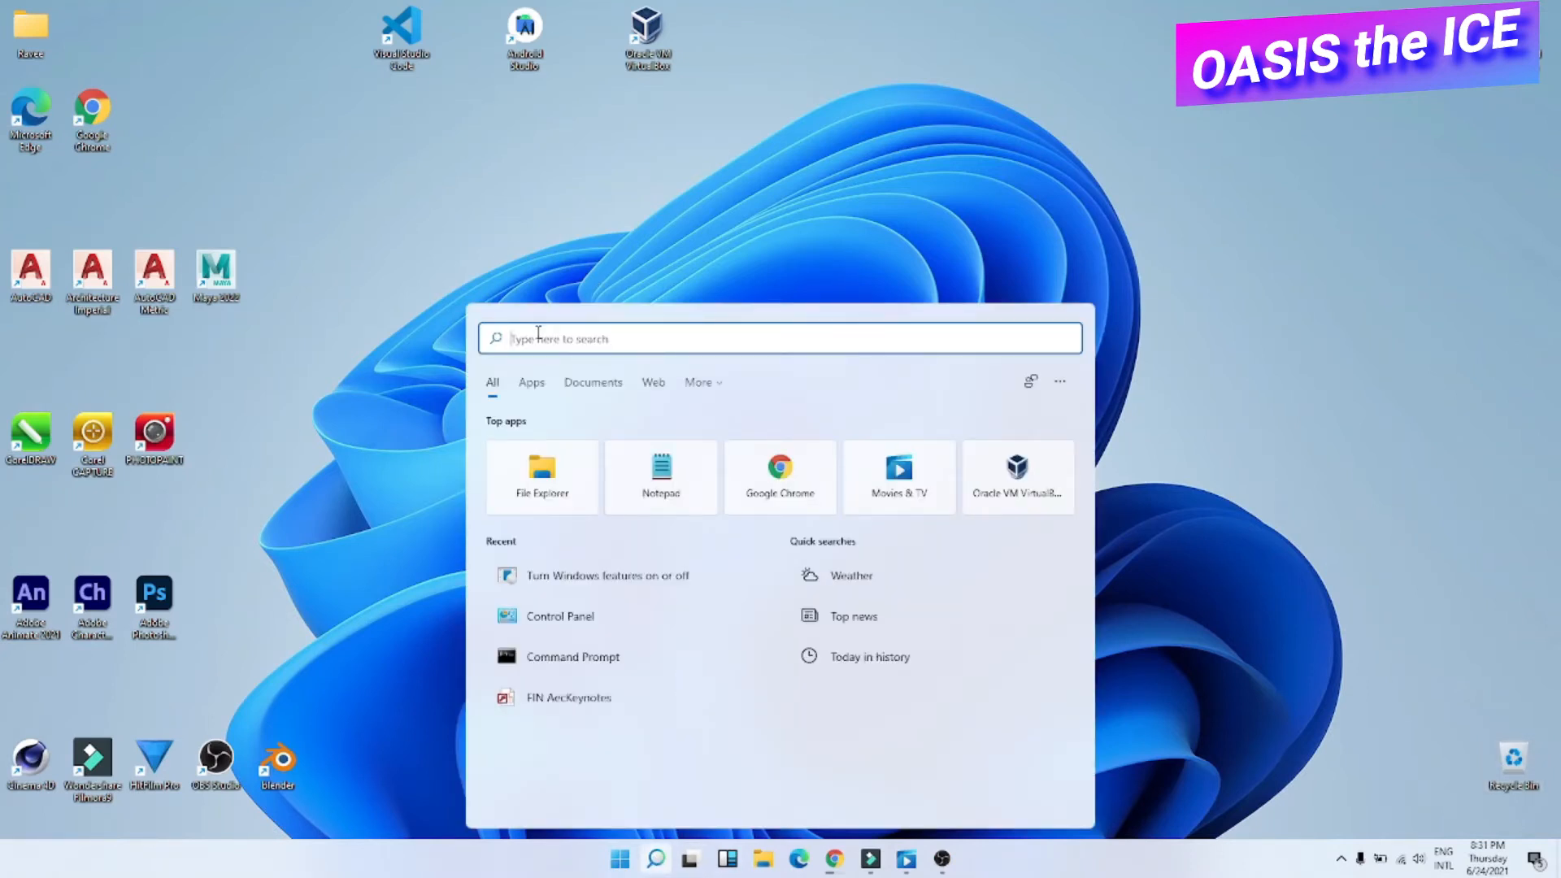
text(windows)
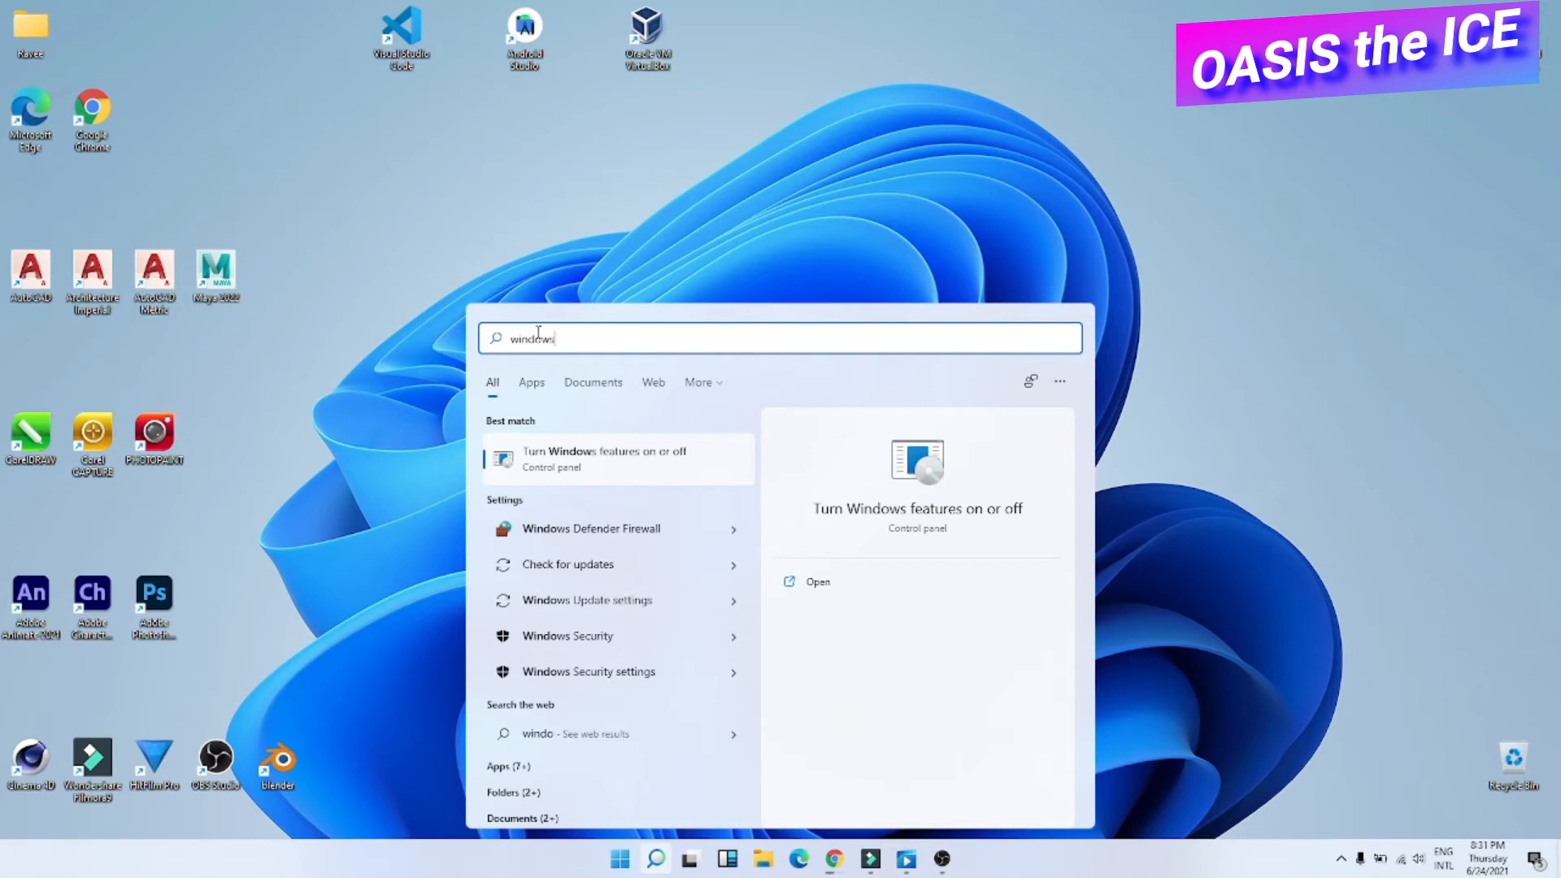
text( features)
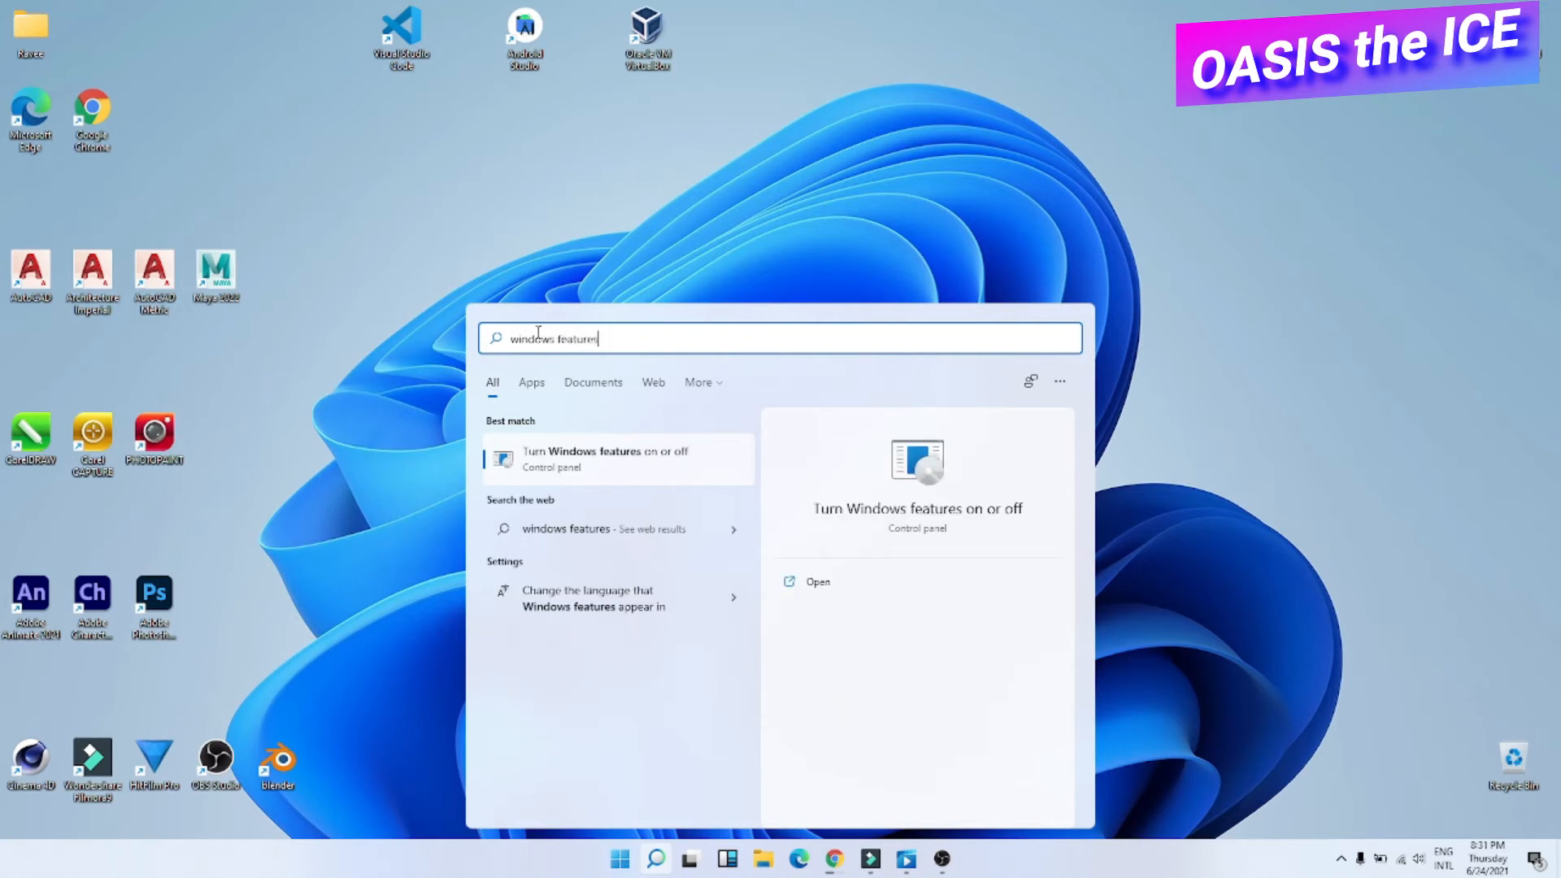
key(Return)
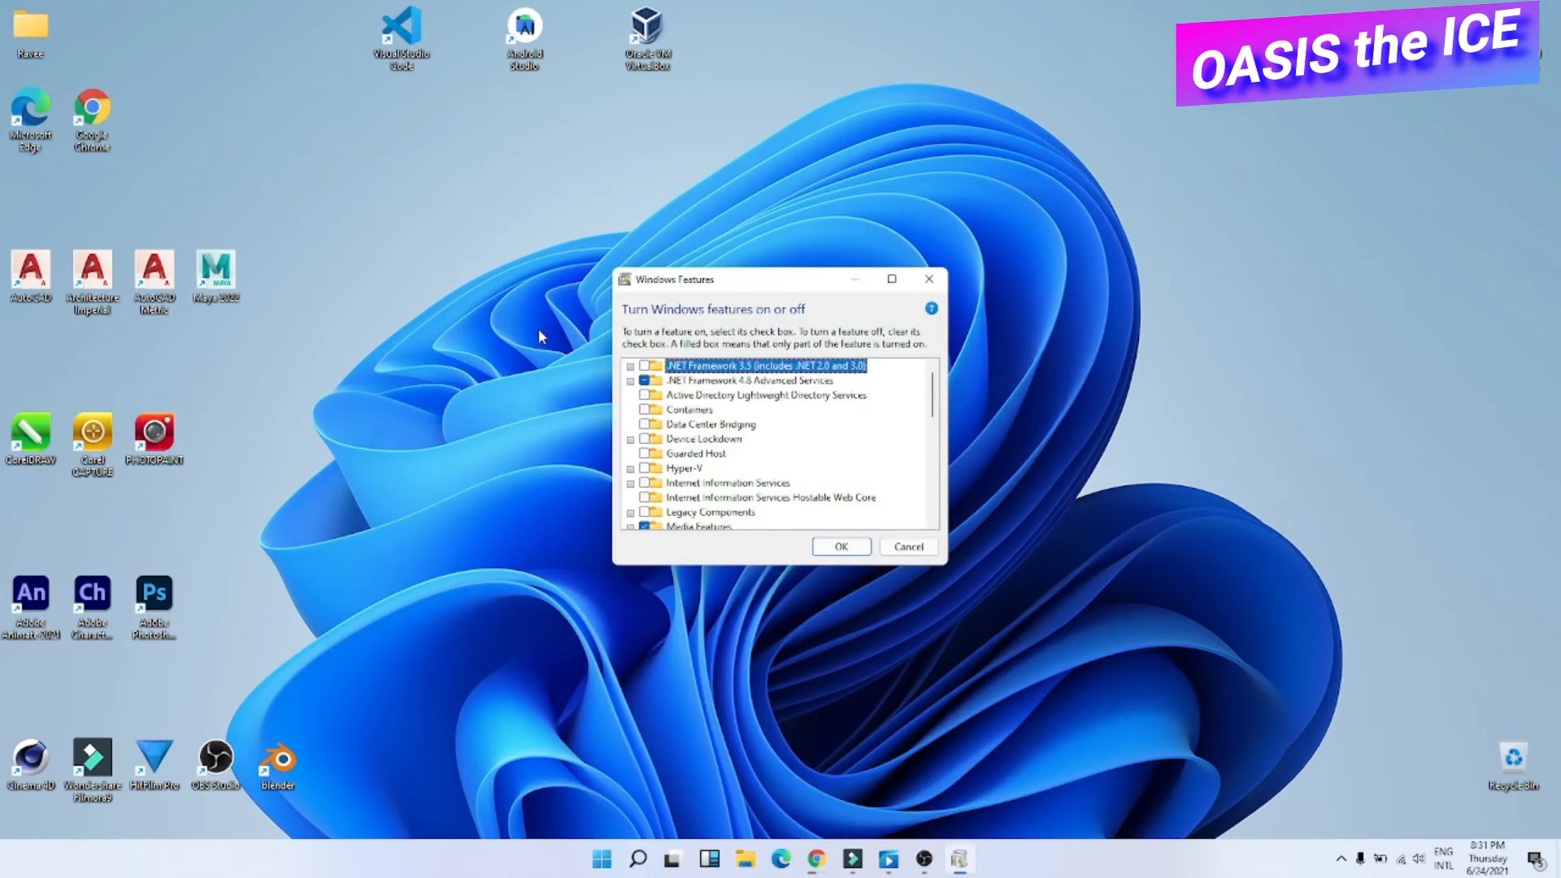
scroll(870, 480, down, 3)
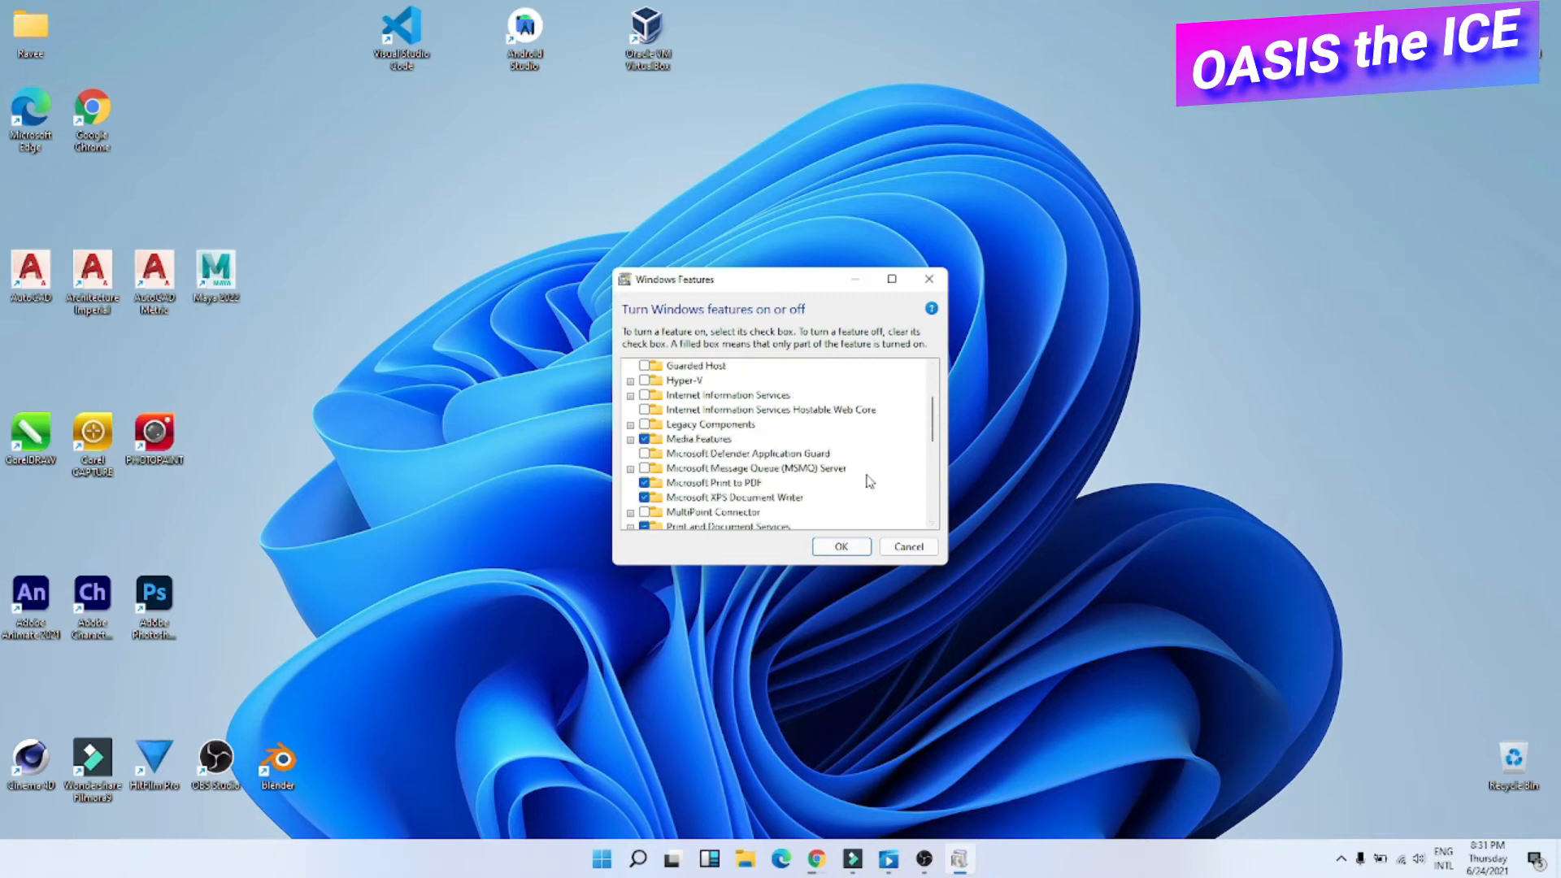
scroll(845, 485, down, 2)
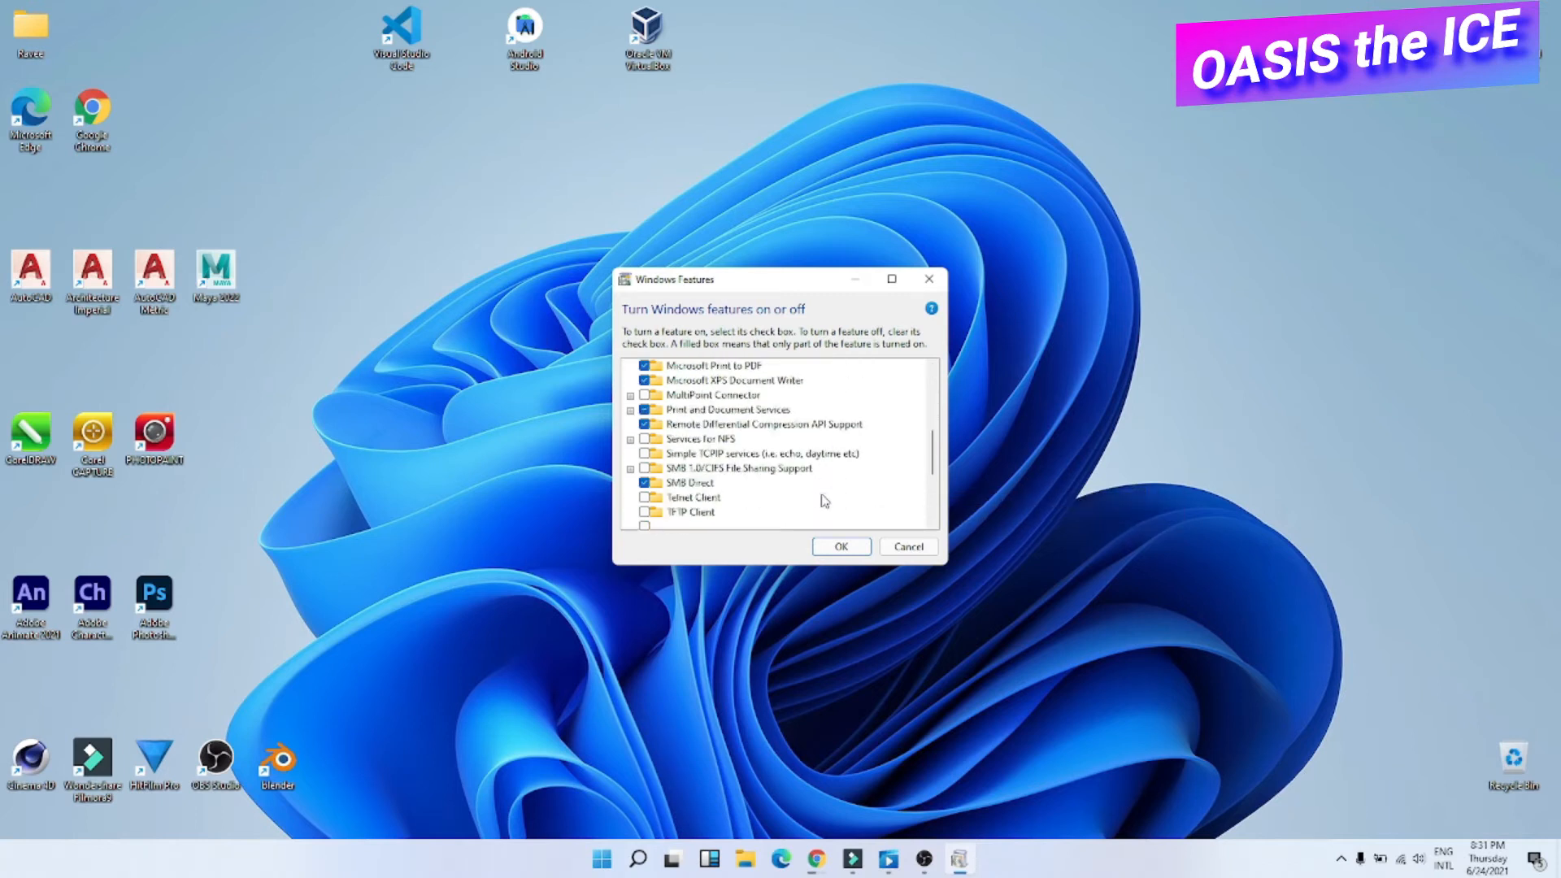
key(Escape)
Open the Windows features list from Programs and Features in Control Panel.
click(656, 859)
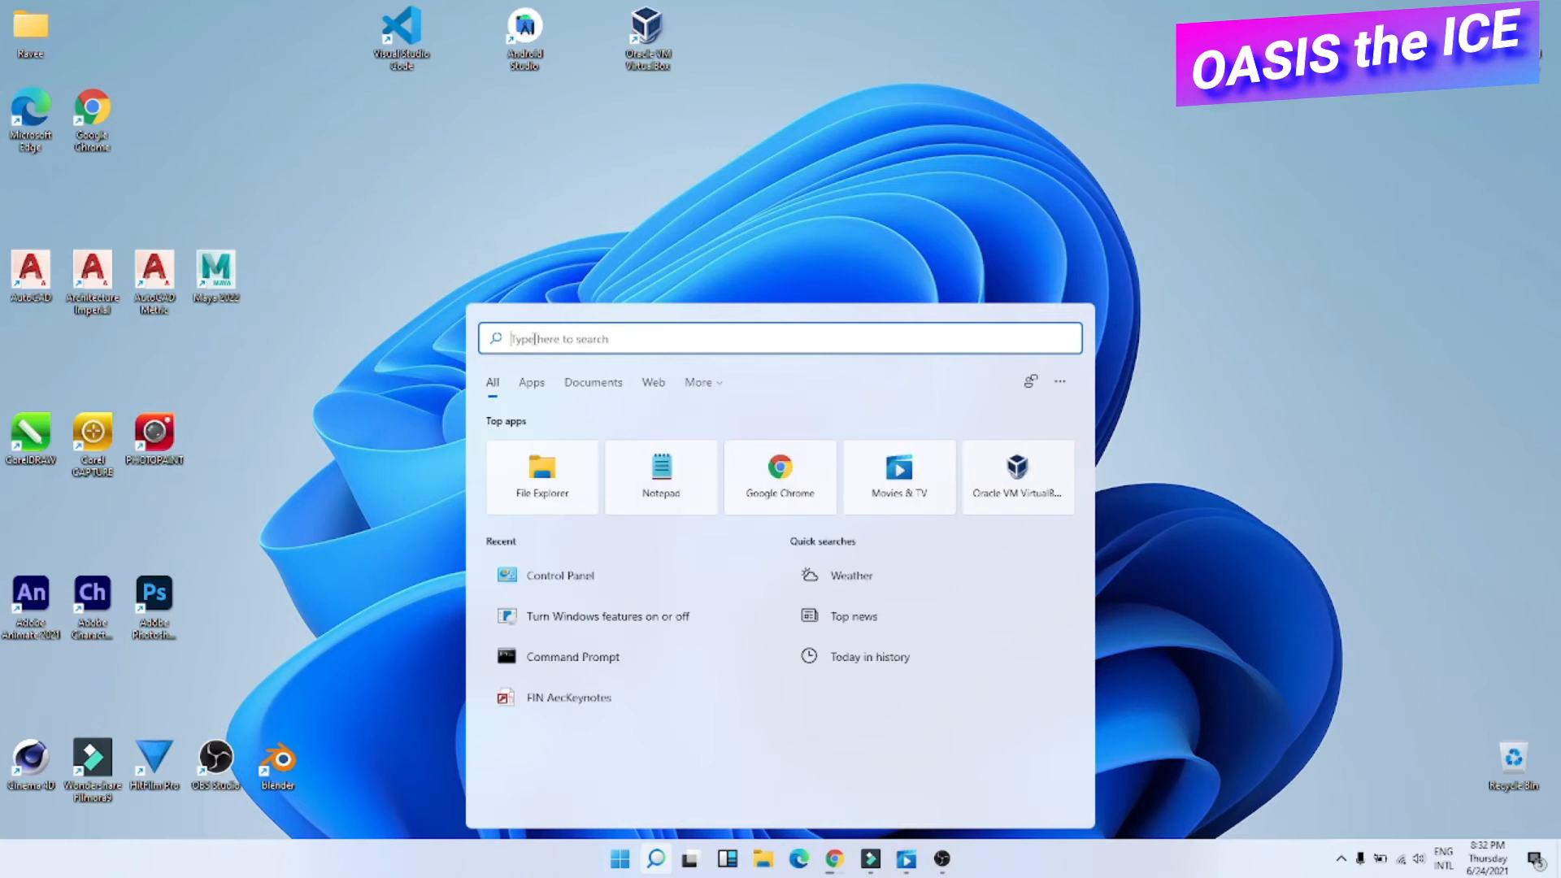
text(control panel)
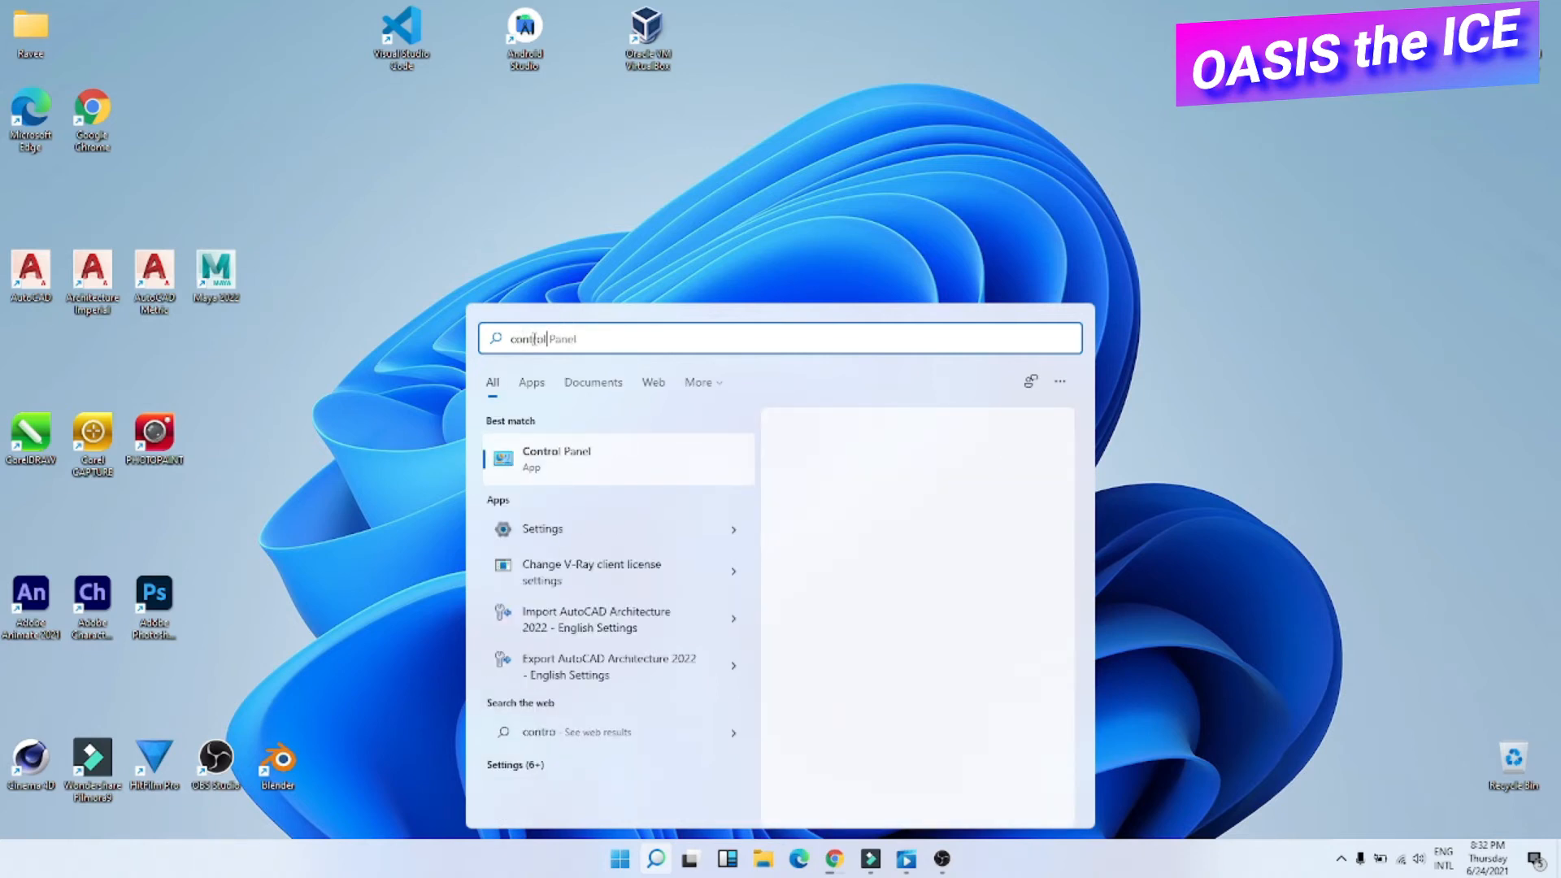
key(Return)
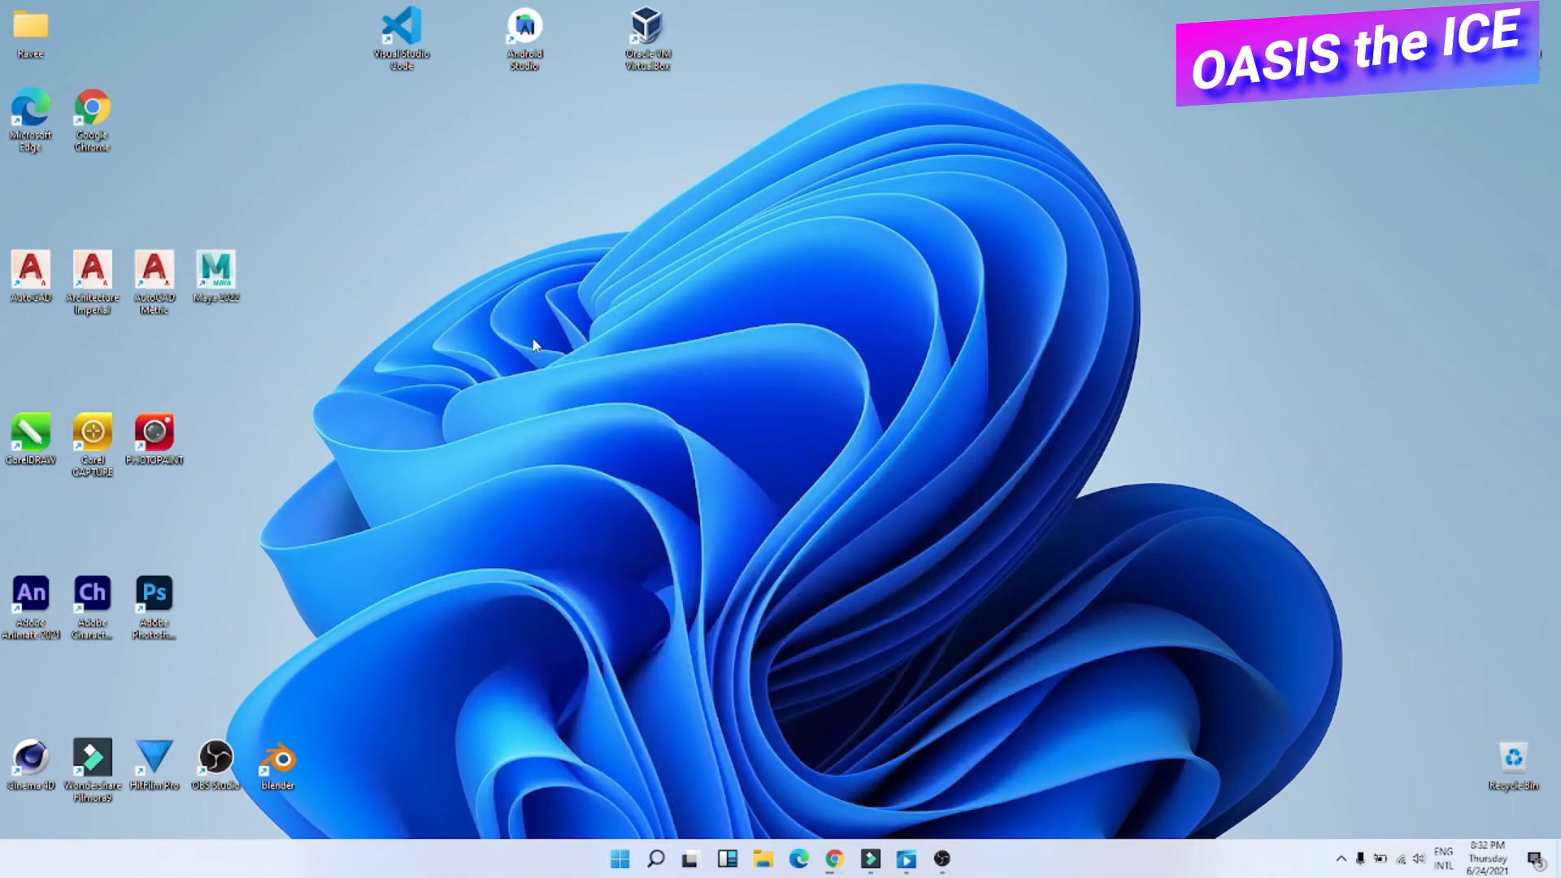
click(581, 501)
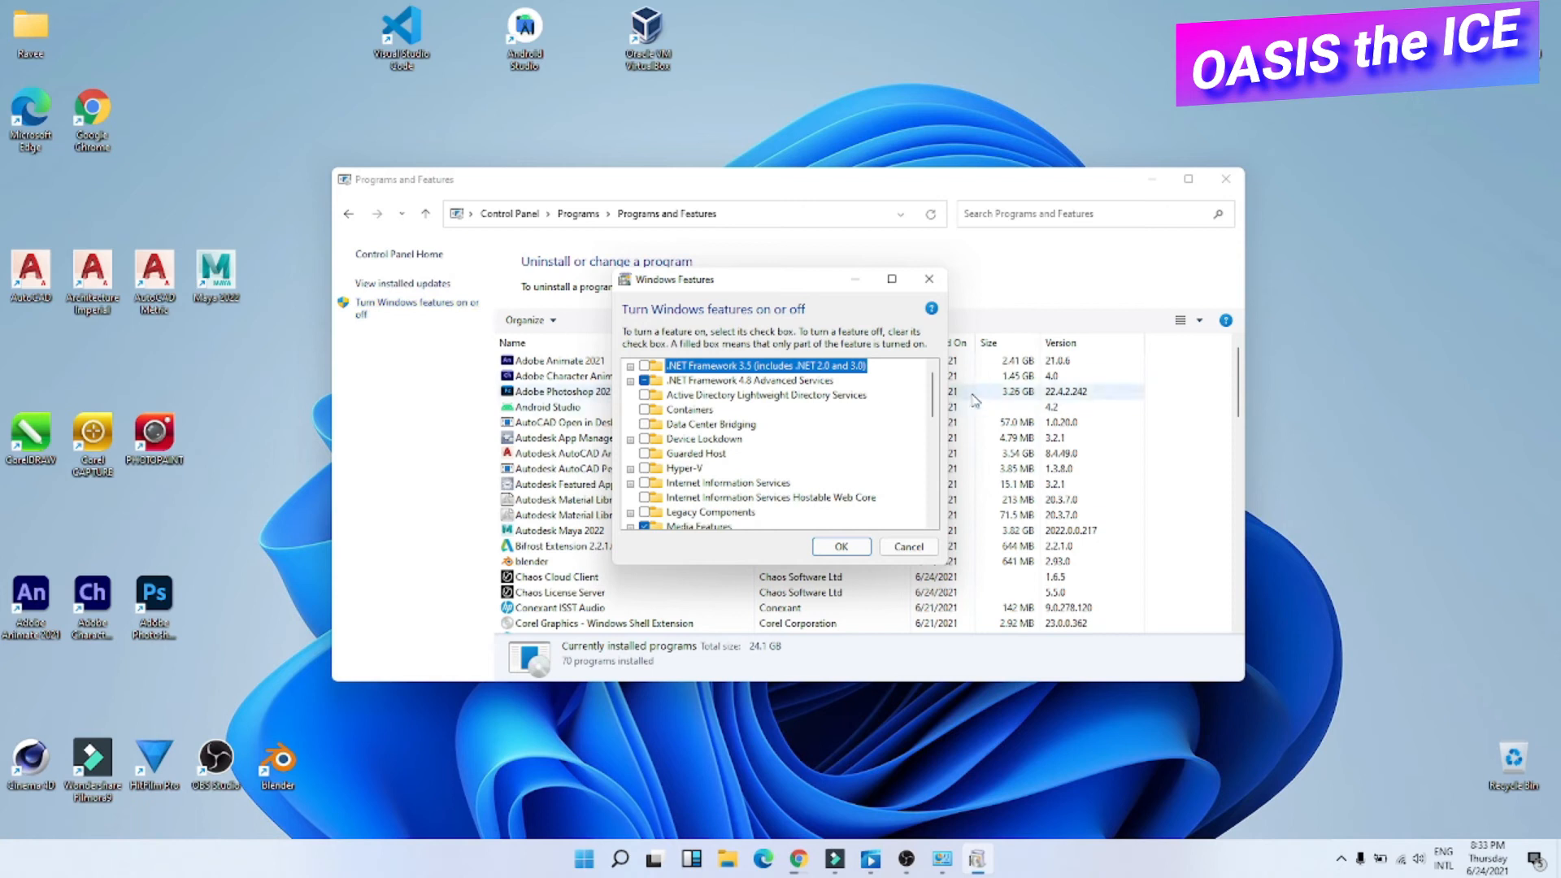
Select the Windows Hypervisor Platform entry in the Windows features list and confirm the dialog.
drag(933, 391, 932, 470)
click(791, 454)
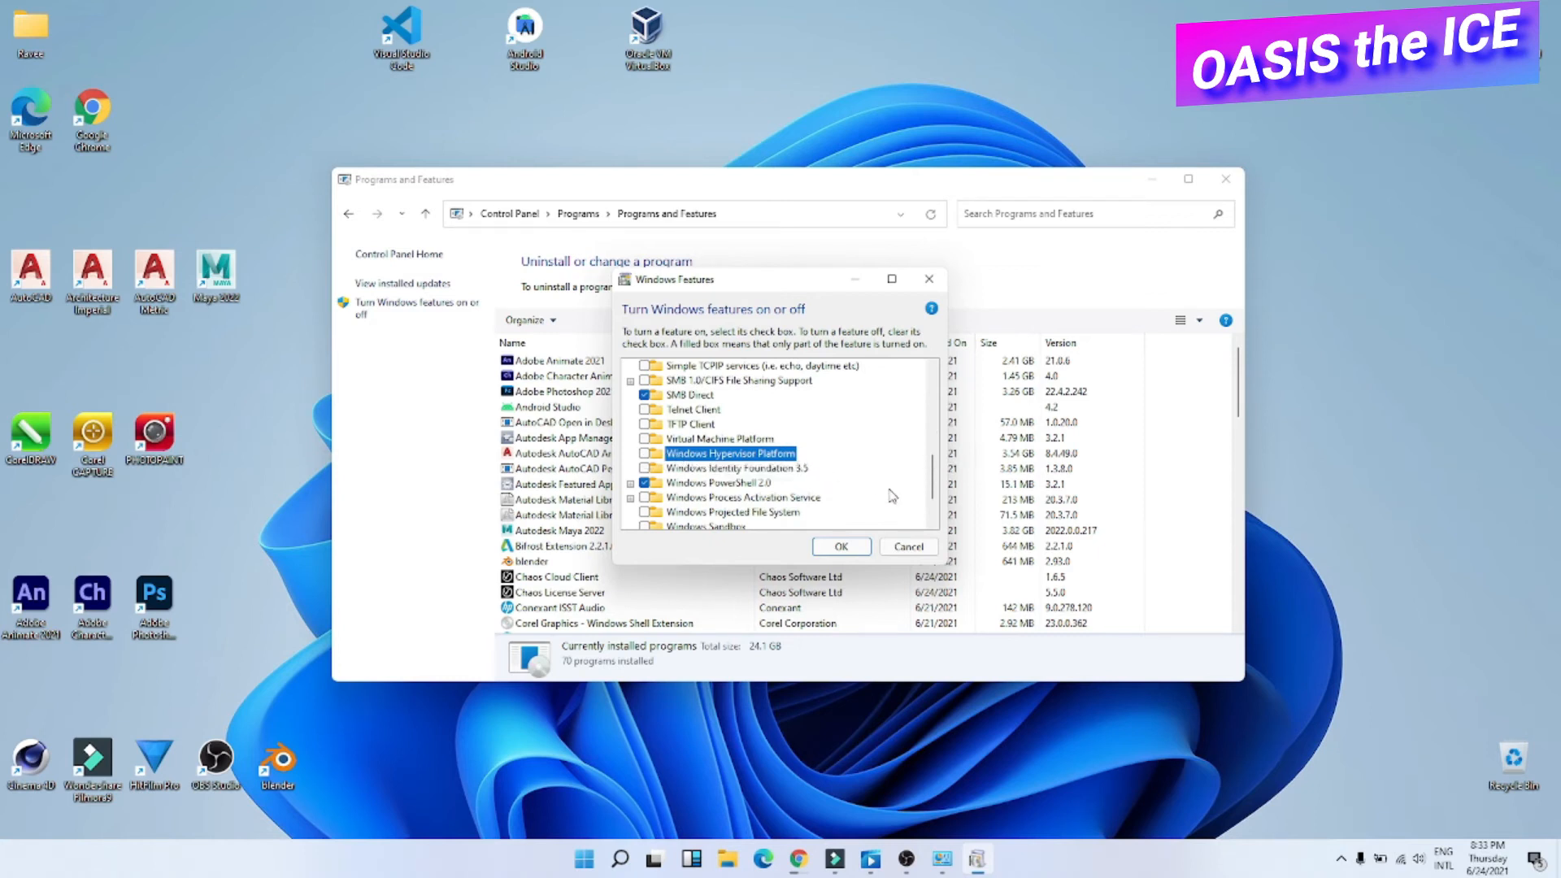
click(844, 549)
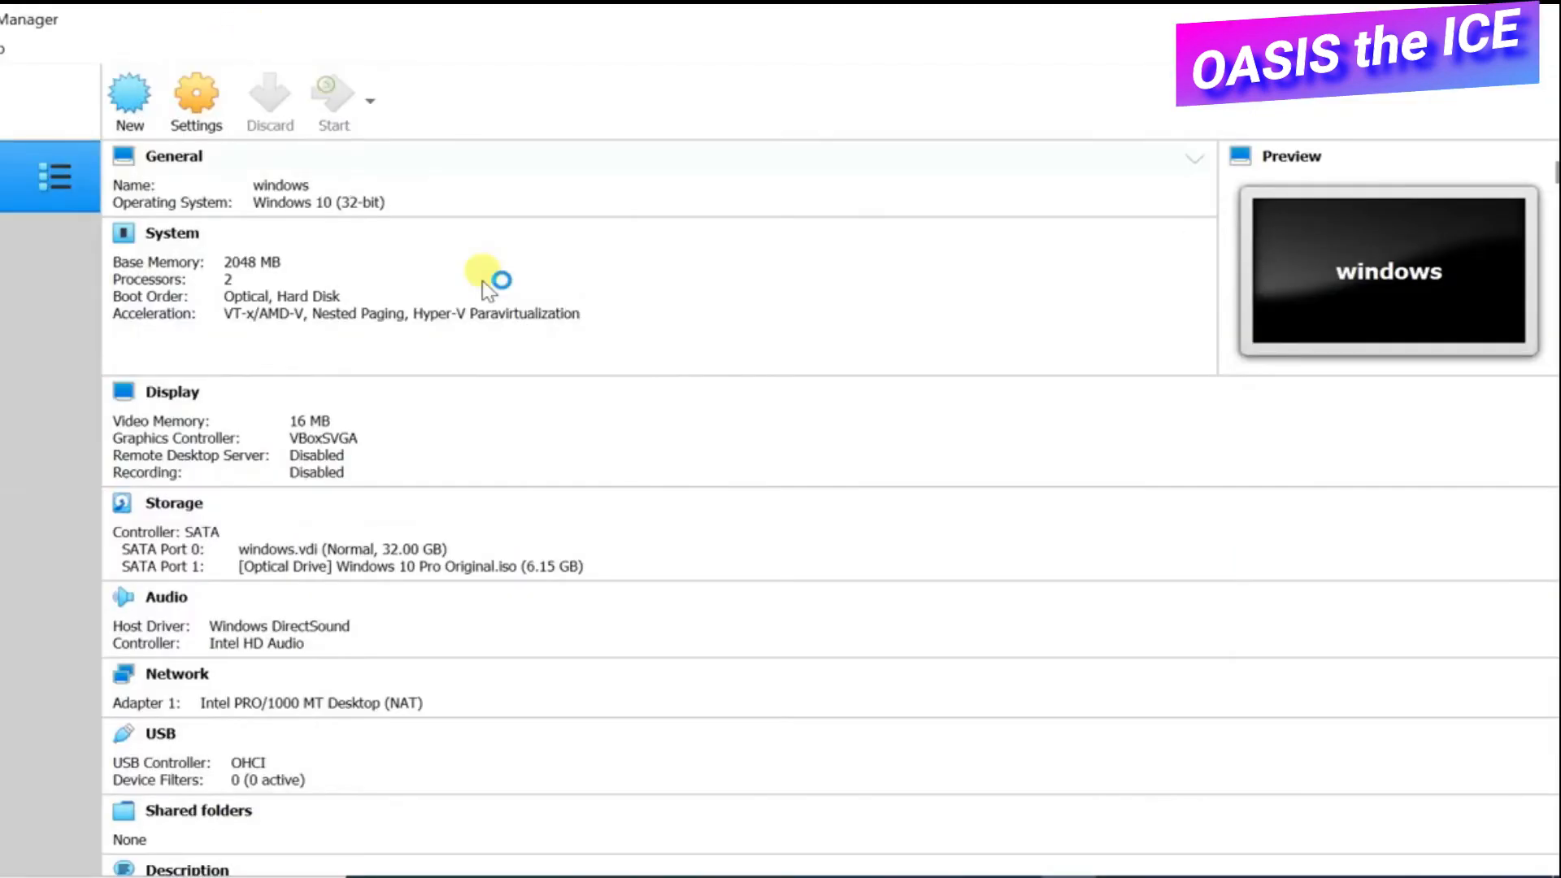
Try to start the windows virtual machine once more in VirtualBox and view the error details.
click(555, 355)
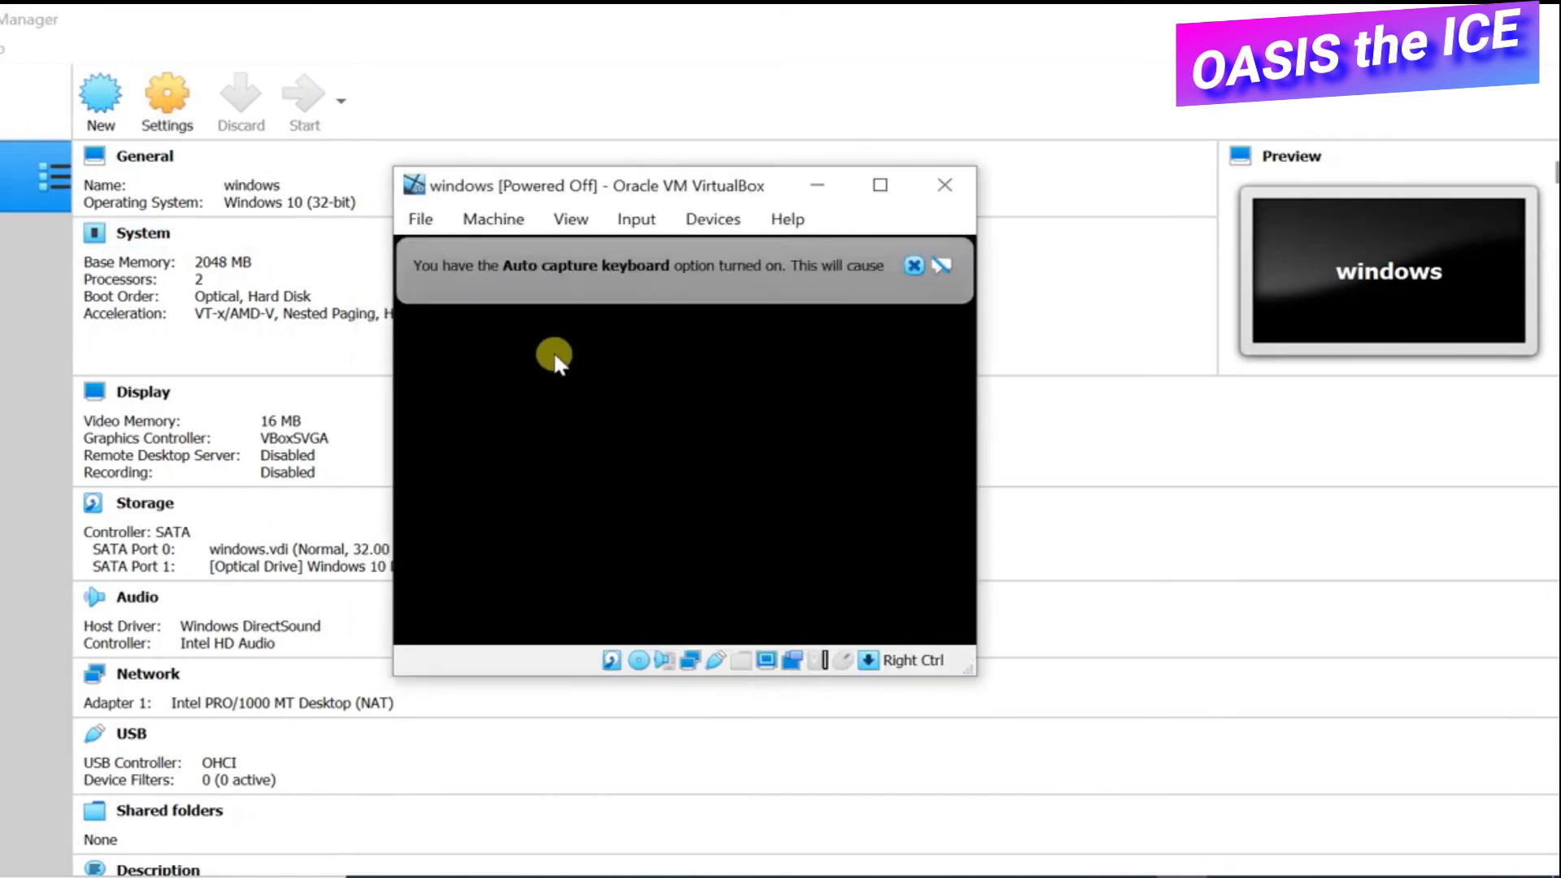
click(536, 446)
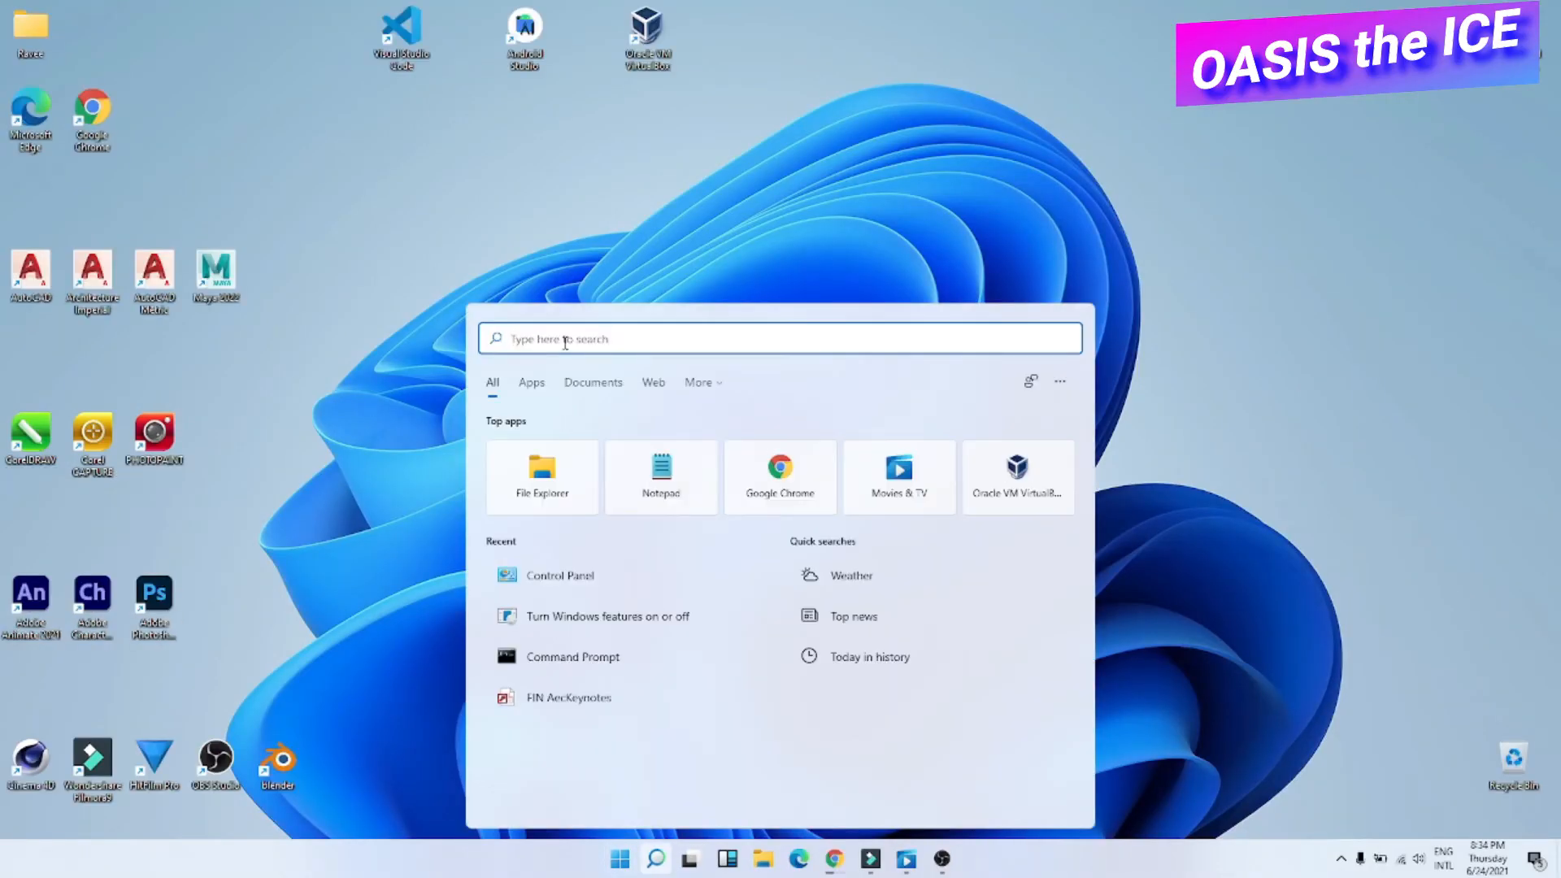
Open Command Prompt as administrator and run bcdedit /set hypervisorlaunchtype off.
text(cmd)
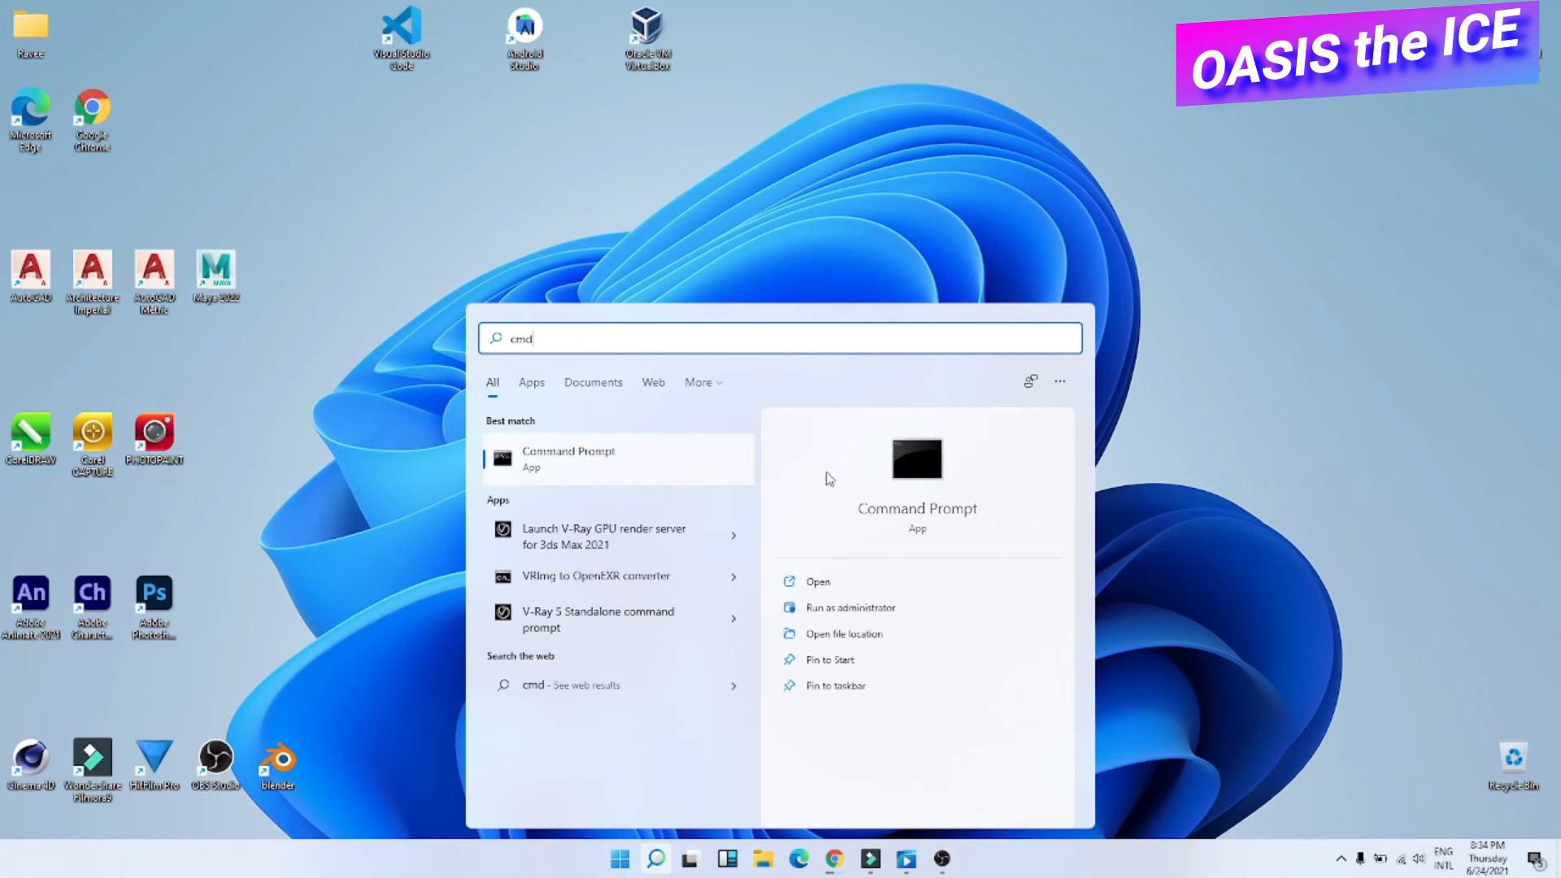
click(839, 616)
text(bcdedi)
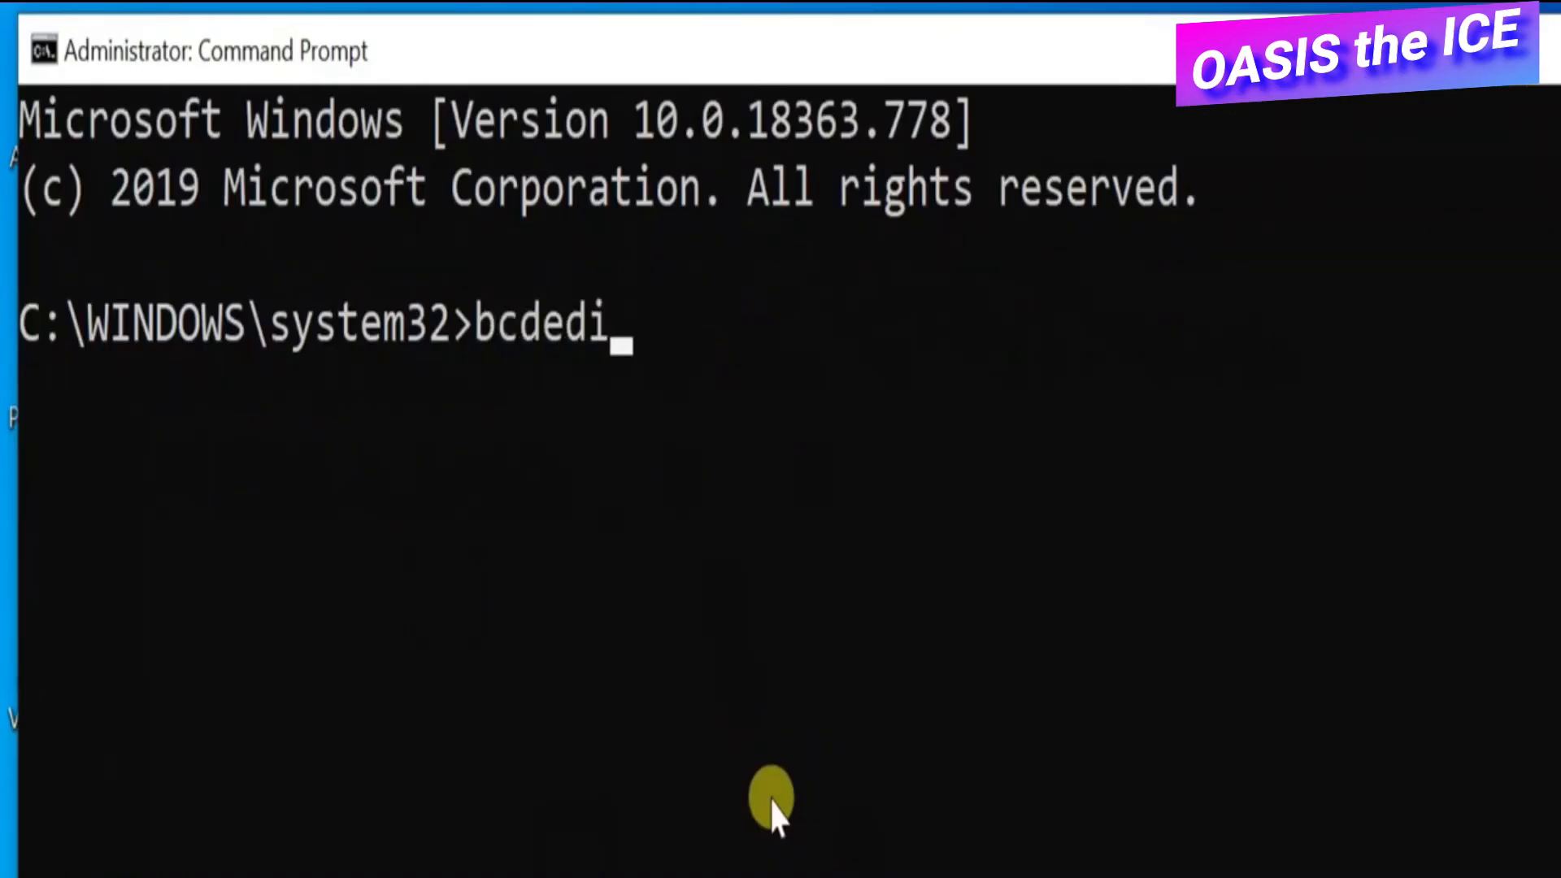
text(t /set hyperv)
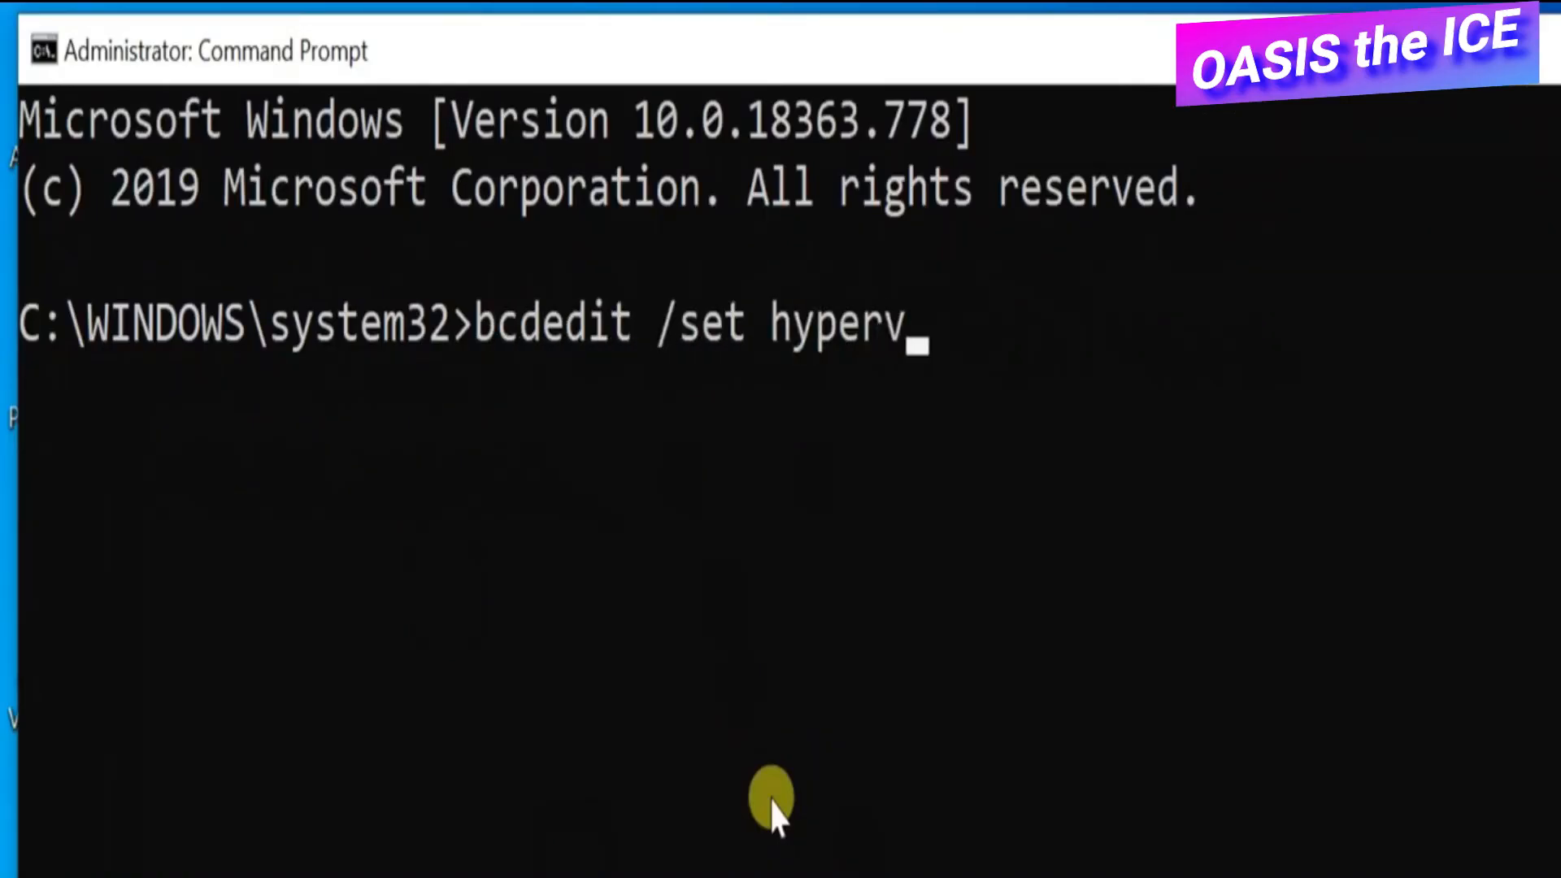
text(isorlaunchtype of)
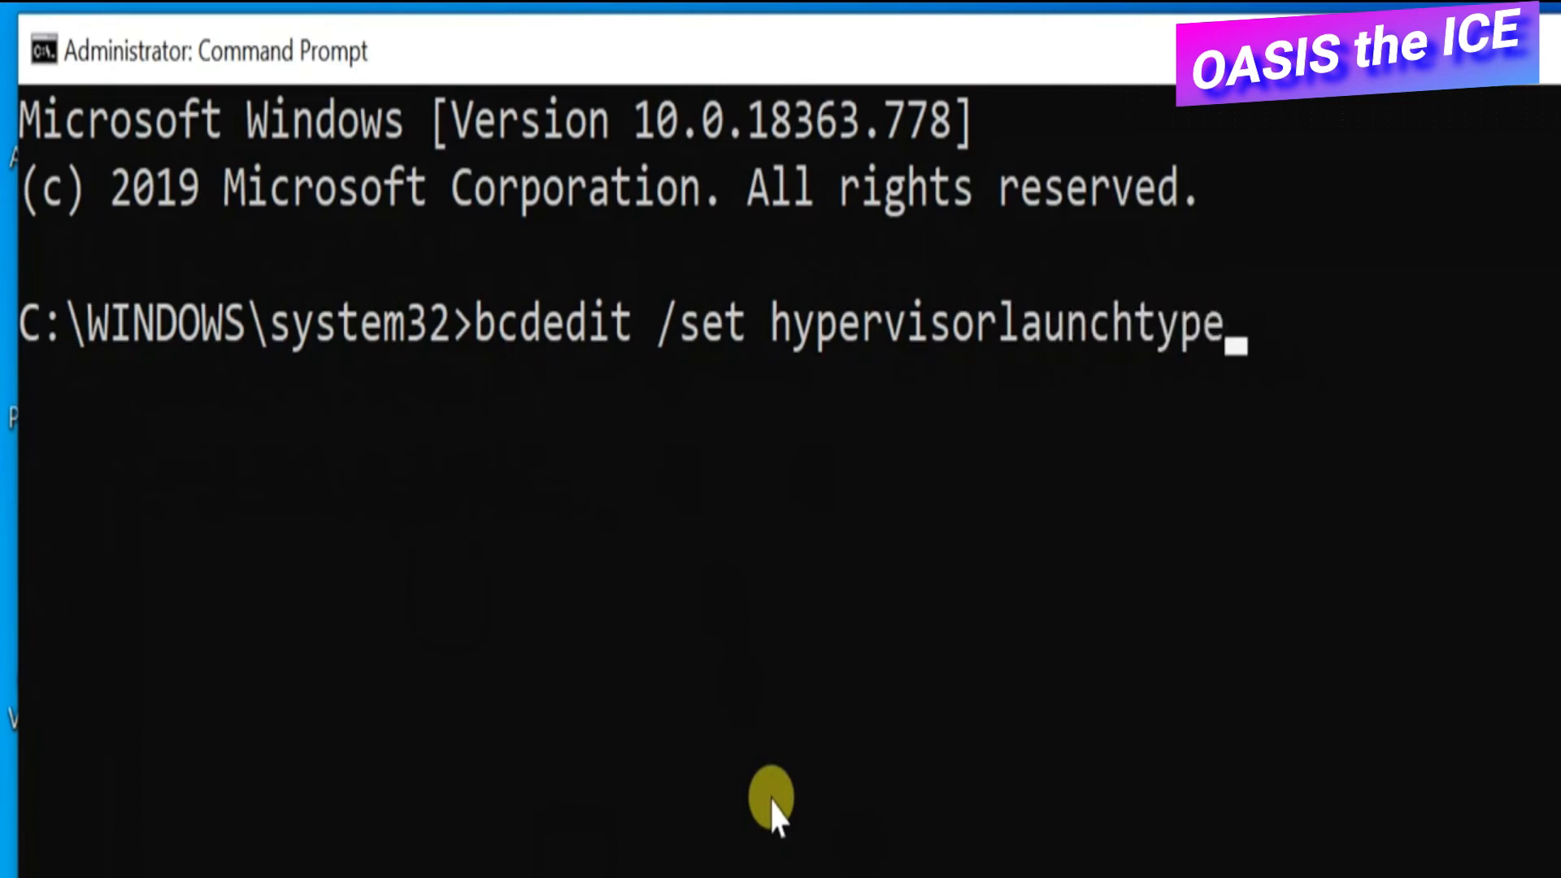
text(f)
key(Return)
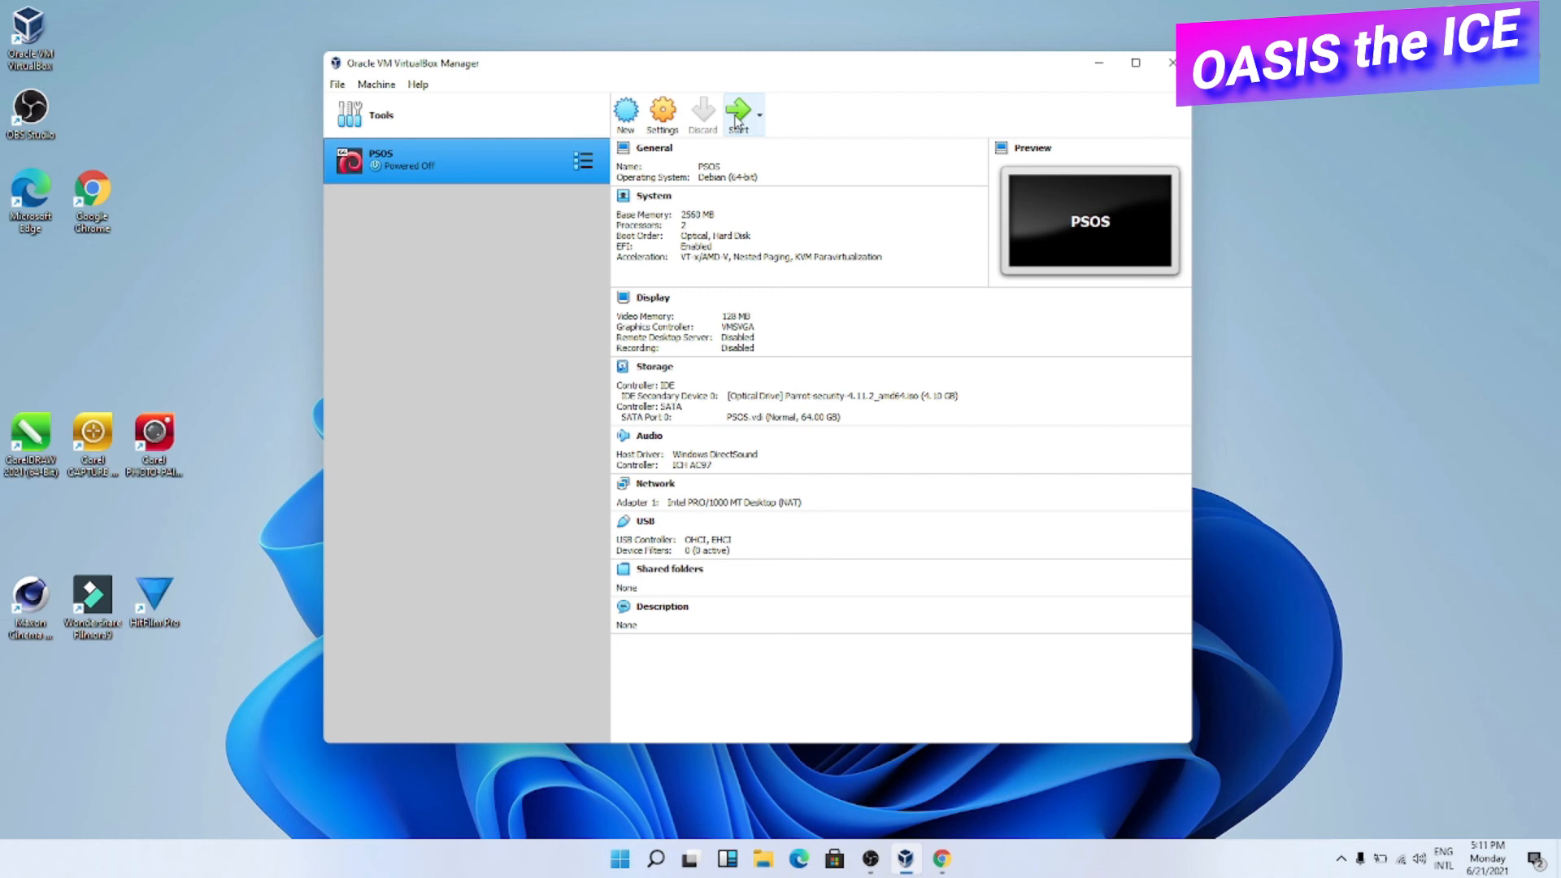
Start the PSOS virtual machine in VirtualBox, boot its guest system, and log in with the account password.
click(739, 114)
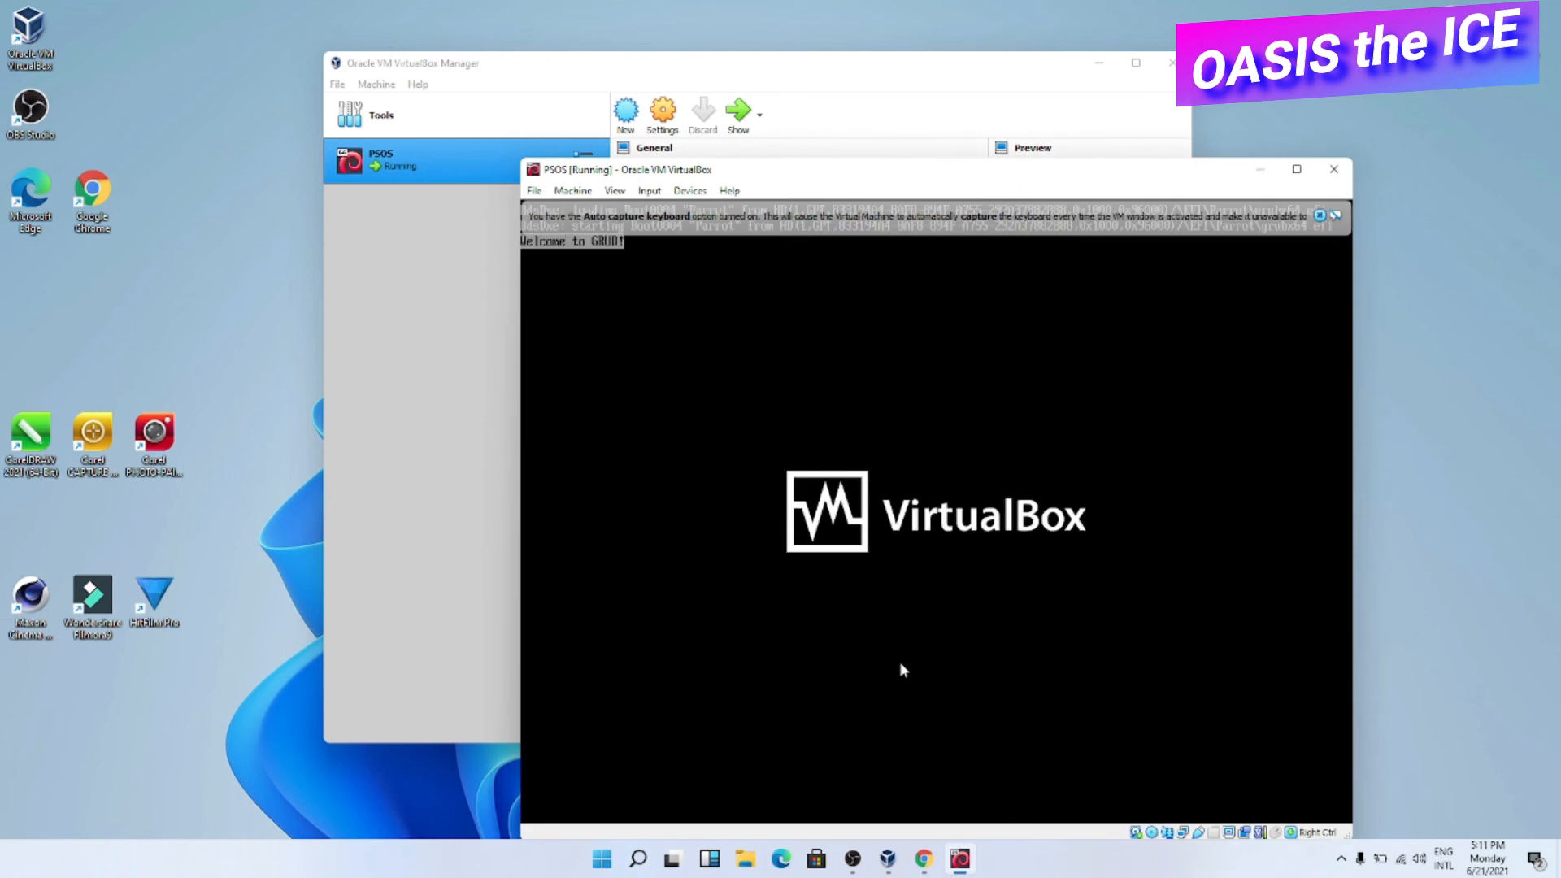
key(Return)
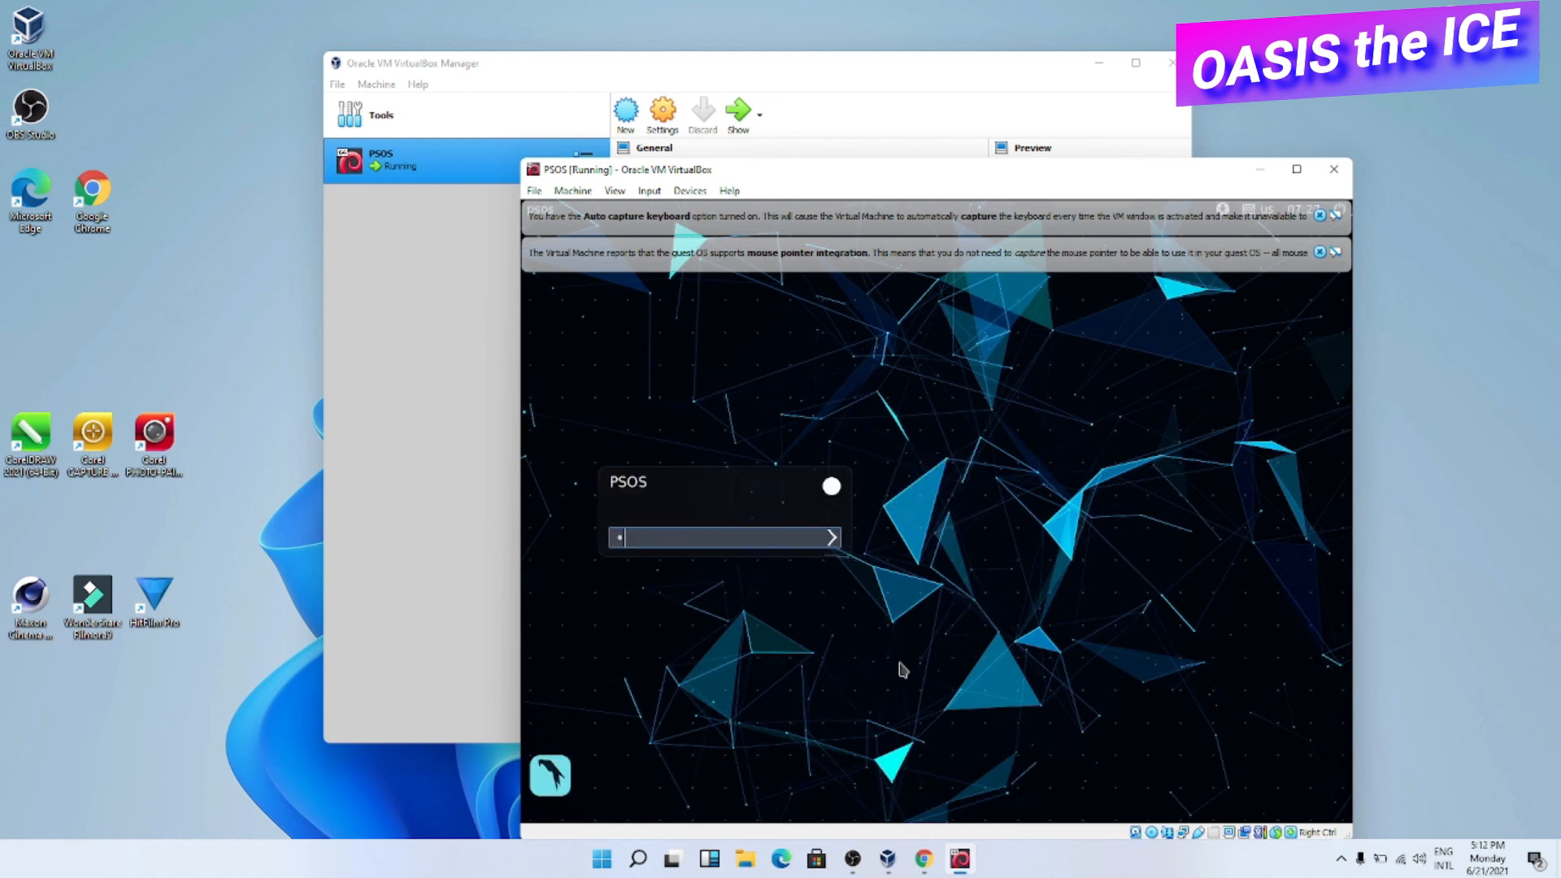
key(Return)
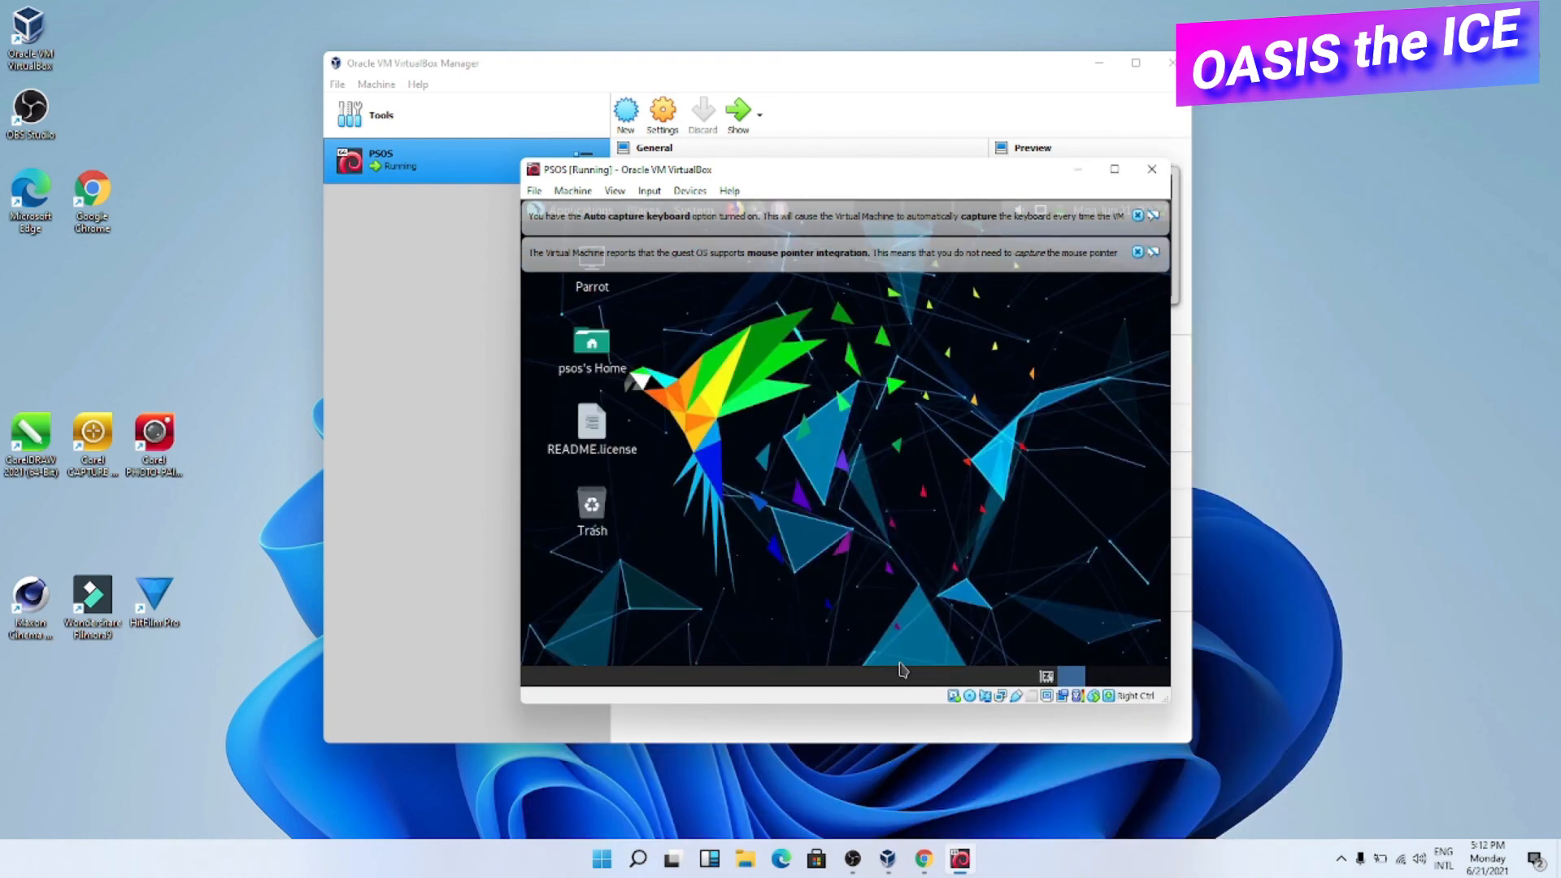